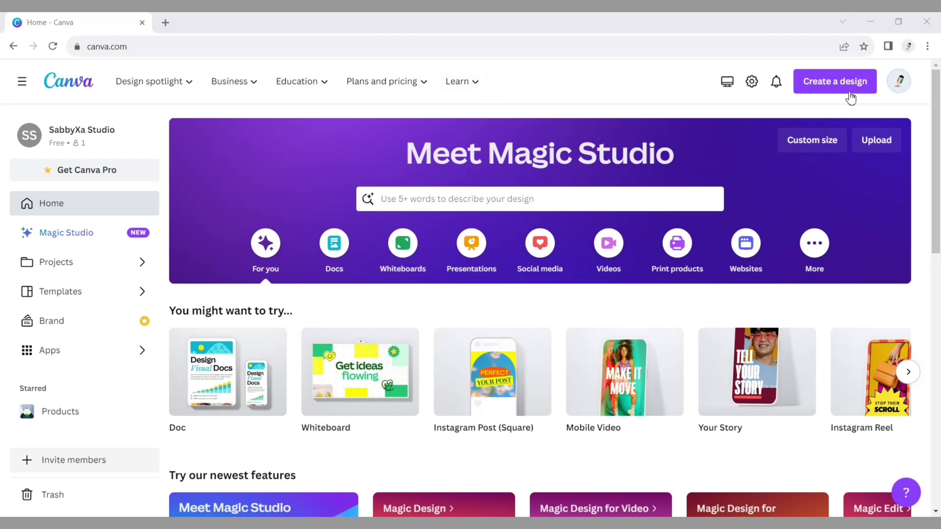
- Start a new Canva design, choosing the Video type for a 1920×1080 page
{"action": "left_click", "coordinate": [836, 88]}
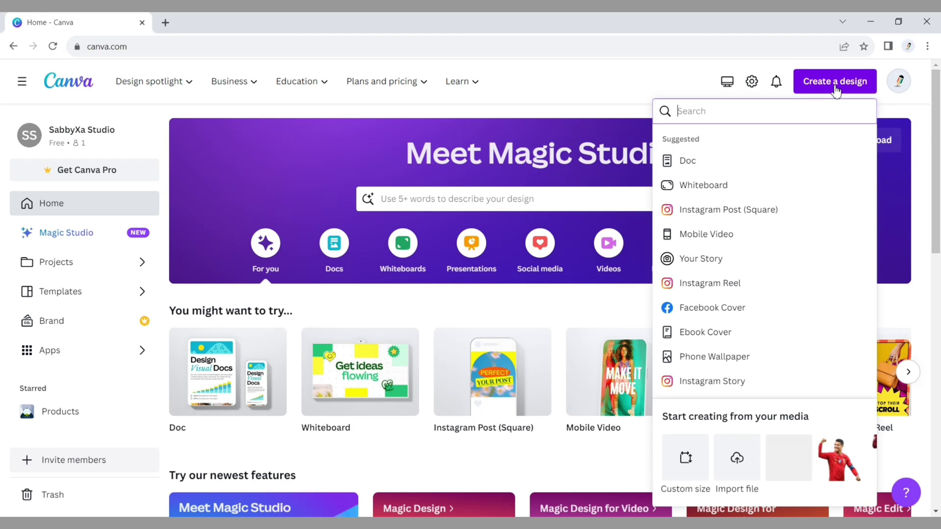
{"action": "type", "text": "v"}
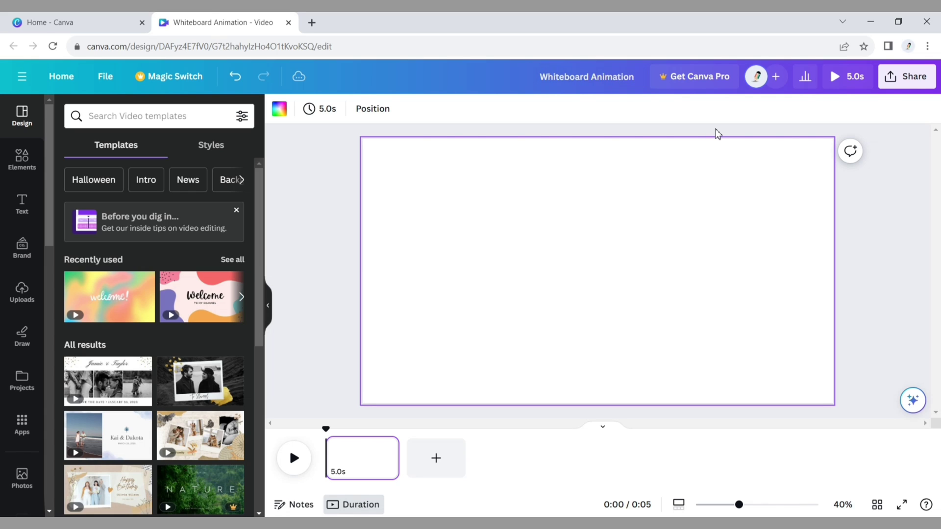
- Hide the template suggestions and add the uploaded computer illustration to the page
{"action": "left_click", "coordinate": [875, 225]}
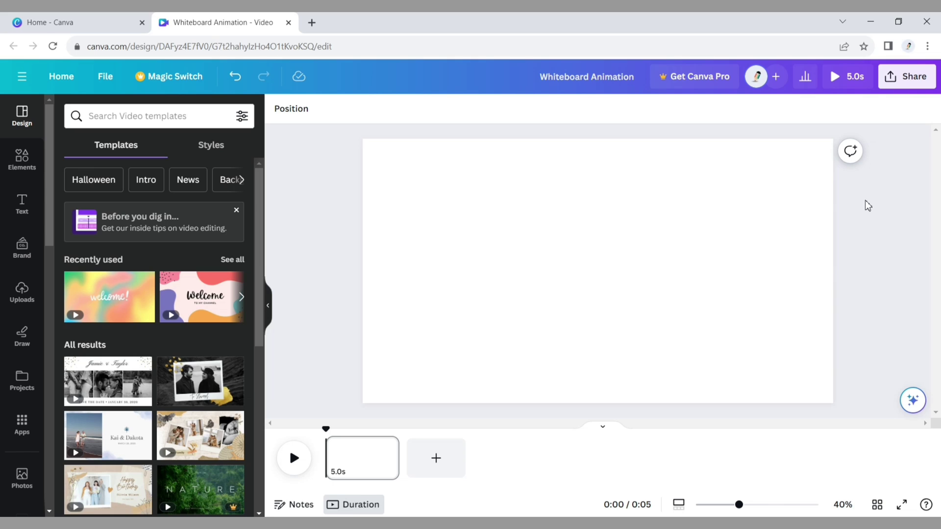
{"action": "left_click", "coordinate": [267, 305]}
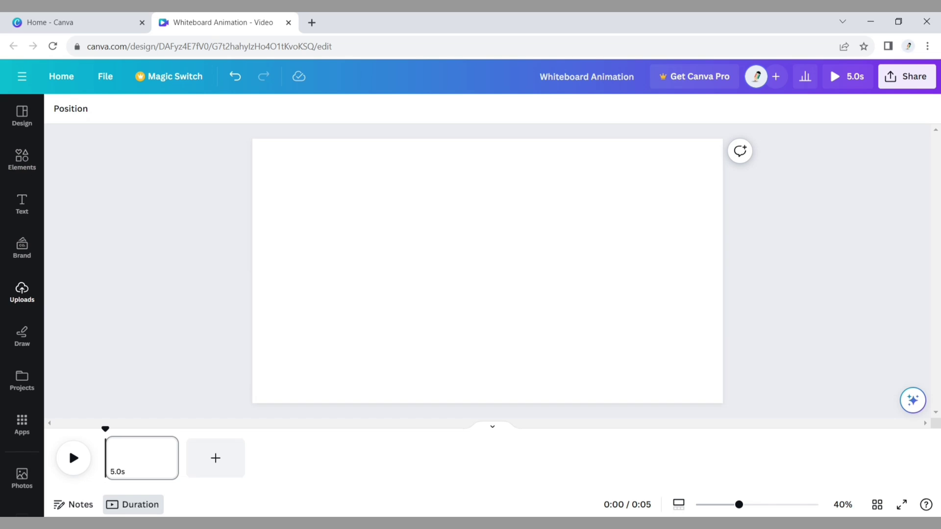
{"action": "left_click", "coordinate": [22, 295]}
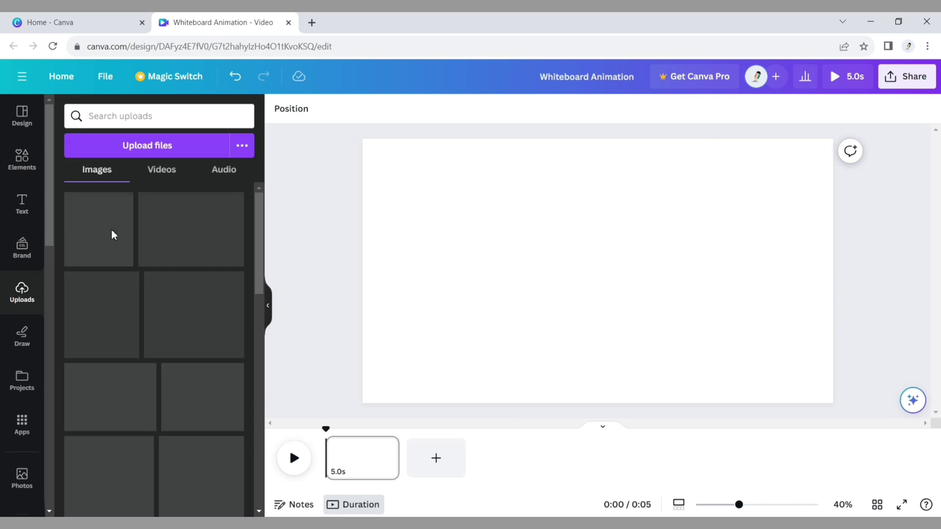
{"action": "left_click", "coordinate": [108, 228]}
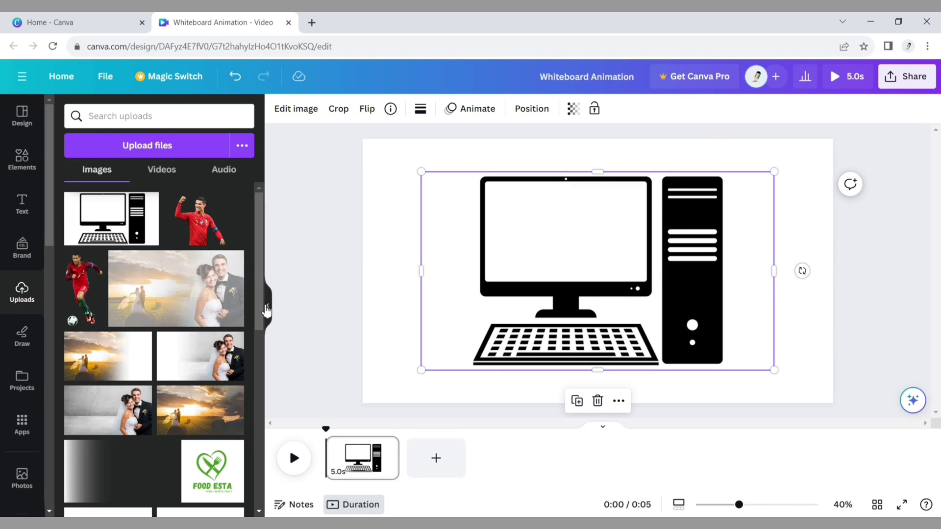
- Shrink the computer illustration and move it to the page centre
{"action": "left_click", "coordinate": [269, 309]}
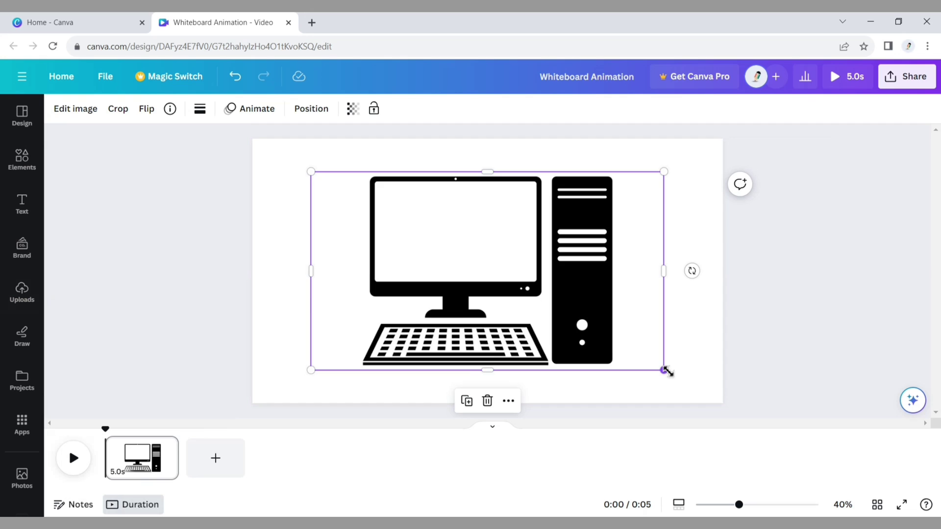
{"action": "left_click_drag", "start_coordinate": [667, 372], "coordinate": [524, 296]}
{"action": "mouse_move", "coordinate": [427, 231]}
{"action": "left_mouse_down"}
{"action": "mouse_move", "coordinate": [430, 255]}
{"action": "mouse_move", "coordinate": [487, 263]}
{"action": "left_mouse_up"}
- Add a heading text box and clear its placeholder text
{"action": "left_click", "coordinate": [176, 238]}
{"action": "left_click", "coordinate": [23, 204]}
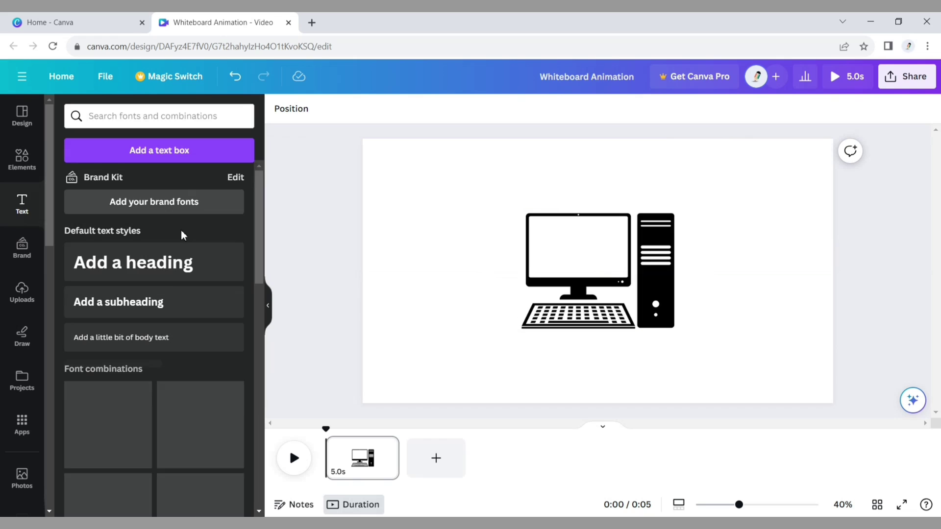
{"action": "left_click", "coordinate": [174, 271]}
{"action": "left_click", "coordinate": [268, 305]}
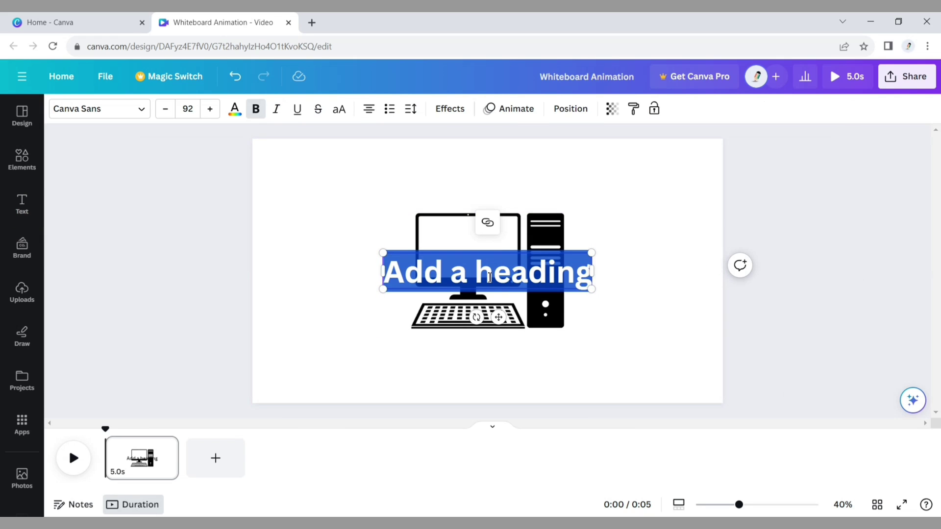
{"action": "key", "text": "Delete"}
{"action": "left_click", "coordinate": [589, 285]}
{"action": "type", "text": "Monit"}
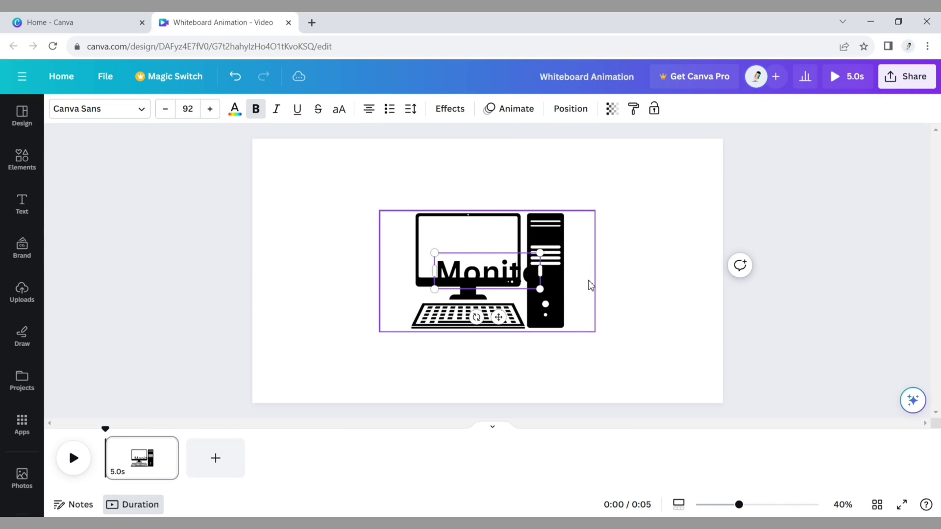
{"action": "type", "text": "r"}
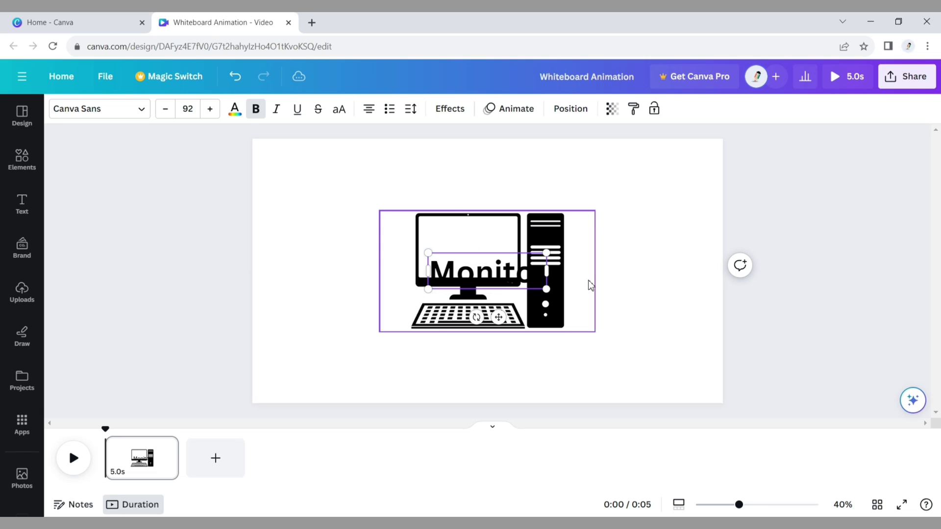
- Place the MONITOR label at the upper left in the Wedges font
{"action": "left_click_drag", "start_coordinate": [508, 330], "coordinate": [374, 235]}
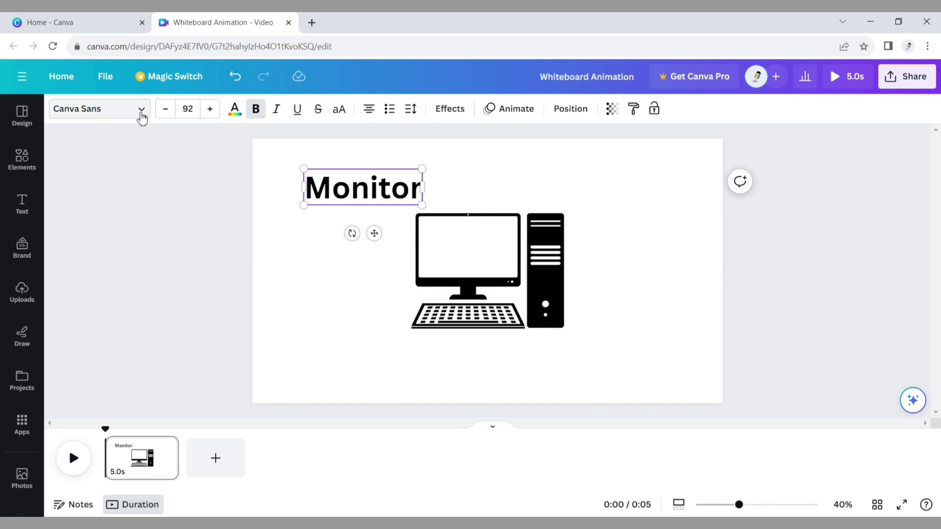
{"action": "left_click", "coordinate": [142, 110]}
{"action": "type", "text": "we"}
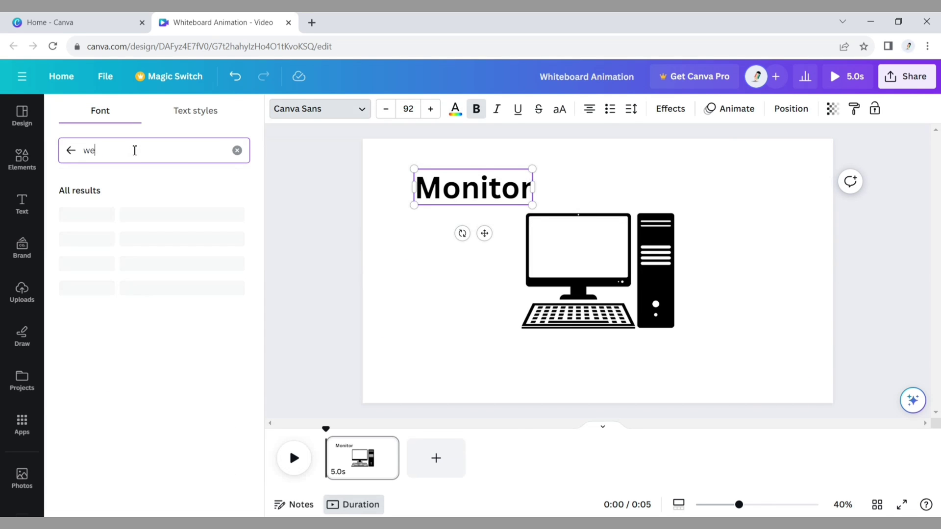
{"action": "type", "text": "d"}
{"action": "left_click", "coordinate": [142, 323]}
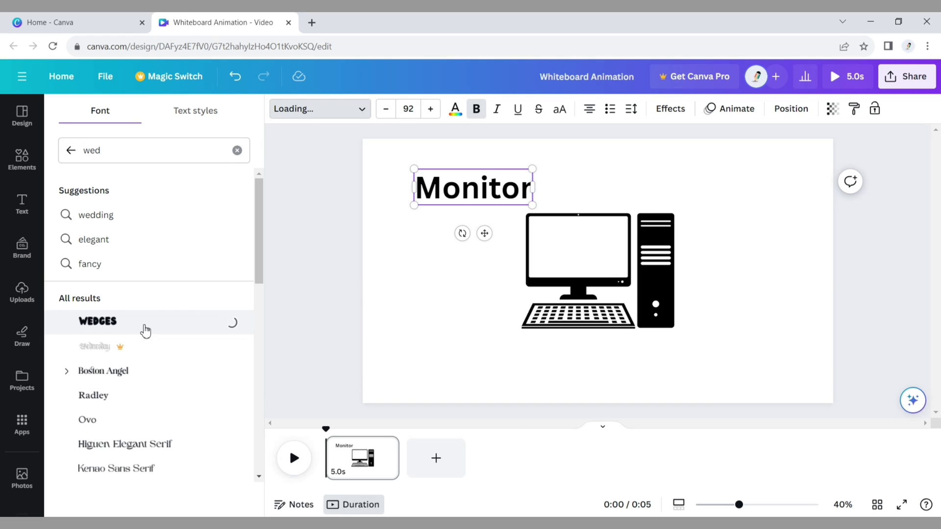
{"action": "left_click", "coordinate": [315, 262]}
- Nudge MONITOR left and make two copies below and beside the computer
{"action": "left_click", "coordinate": [355, 193]}
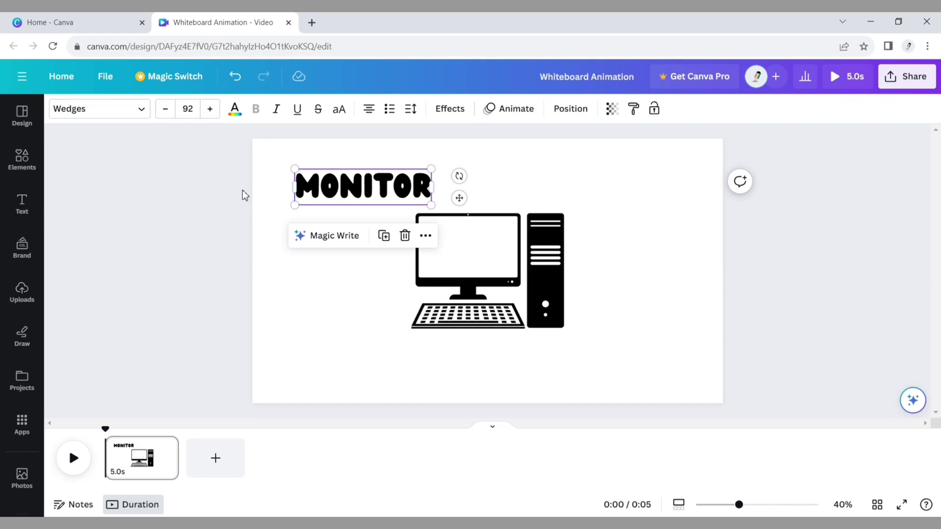
{"action": "left_click", "coordinate": [194, 291]}
{"action": "left_click_drag", "start_coordinate": [382, 188], "coordinate": [360, 189]}
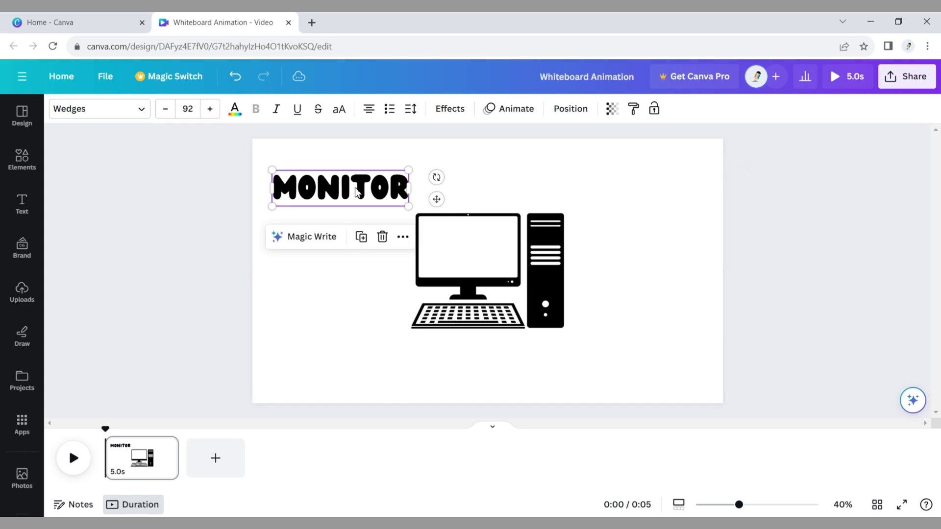
{"action": "left_click", "coordinate": [360, 190]}
{"action": "left_click", "coordinate": [361, 237]}
{"action": "mouse_move", "coordinate": [356, 237]}
{"action": "left_mouse_down"}
{"action": "mouse_move", "coordinate": [357, 294]}
{"action": "mouse_move", "coordinate": [661, 269]}
{"action": "left_mouse_up"}
{"action": "left_click", "coordinate": [368, 200]}
- Change the second copy to KEYBOARD and place it below the computer
{"action": "left_click", "coordinate": [406, 251]}
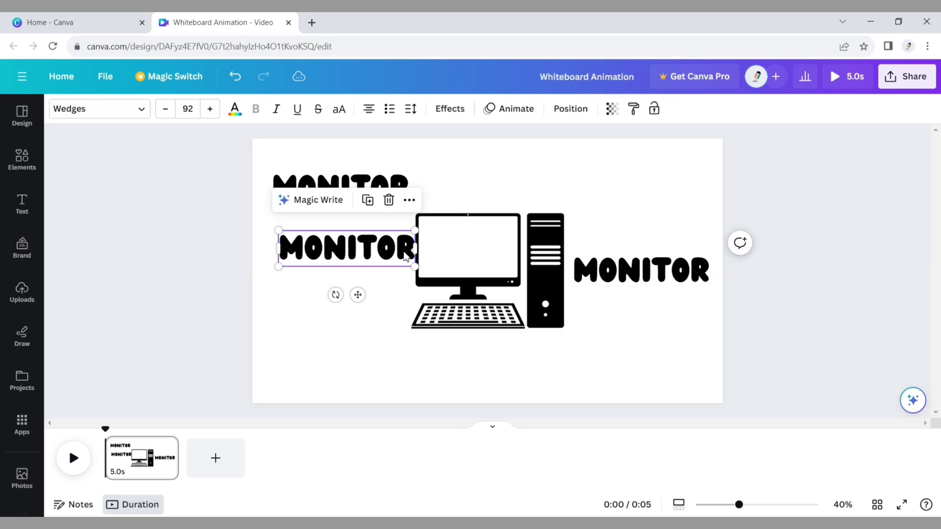
{"action": "key", "text": "BackSpace"}
{"action": "type", "text": "KEY"}
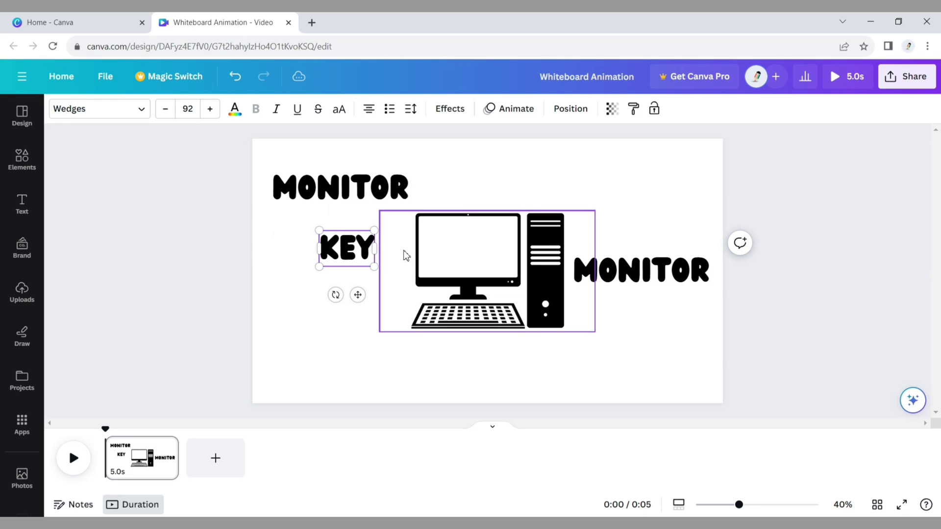
{"action": "type", "text": "BOARD"}
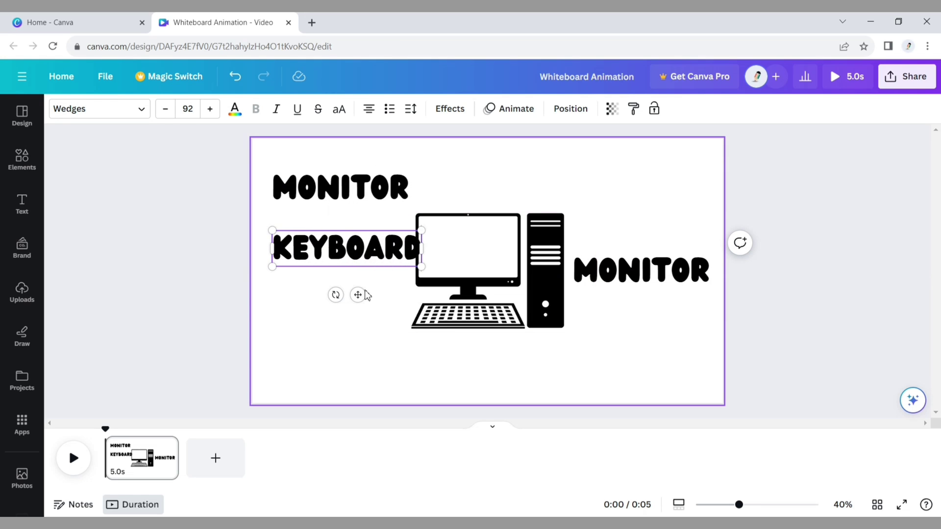
{"action": "left_click", "coordinate": [344, 337]}
{"action": "left_click_drag", "start_coordinate": [351, 252], "coordinate": [498, 367]}
- Change the right-hand copy to CPU, then deselect the labels
{"action": "left_click", "coordinate": [647, 270]}
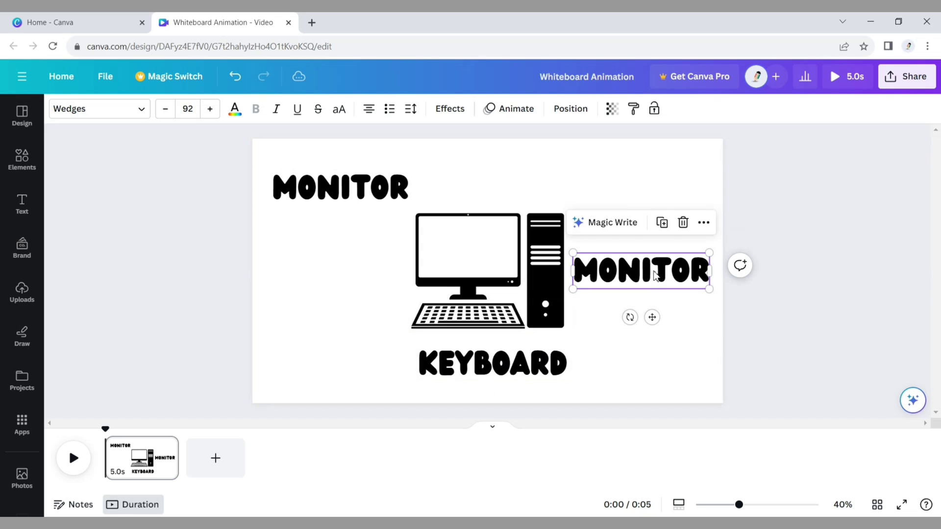
{"action": "key", "text": "BackSpace"}
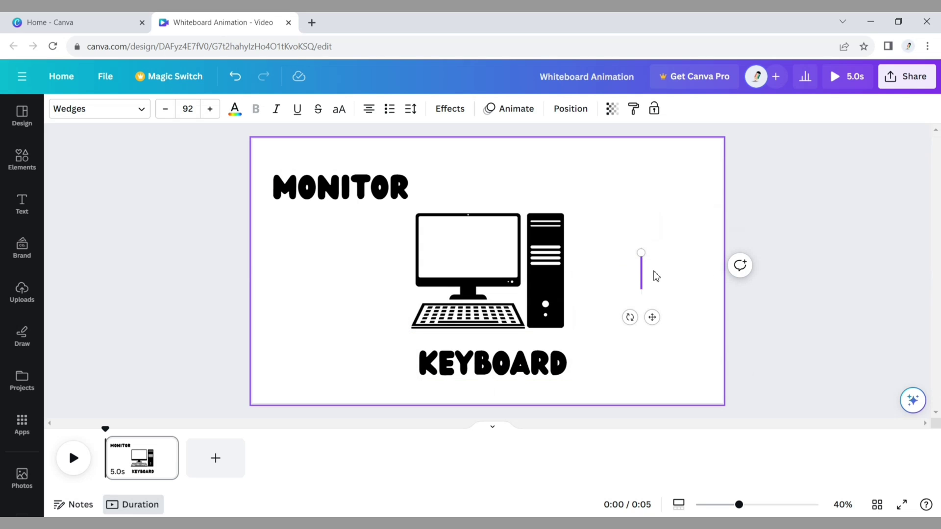
{"action": "type", "text": "CPU"}
{"action": "key", "text": "Escape"}
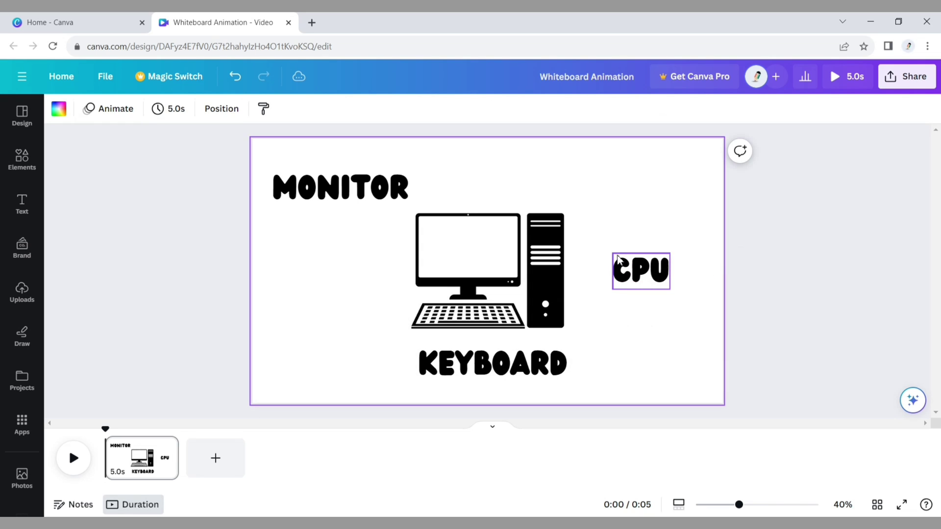
{"action": "left_click", "coordinate": [521, 370]}
{"action": "left_click", "coordinate": [634, 348]}
{"action": "left_click", "coordinate": [22, 158]}
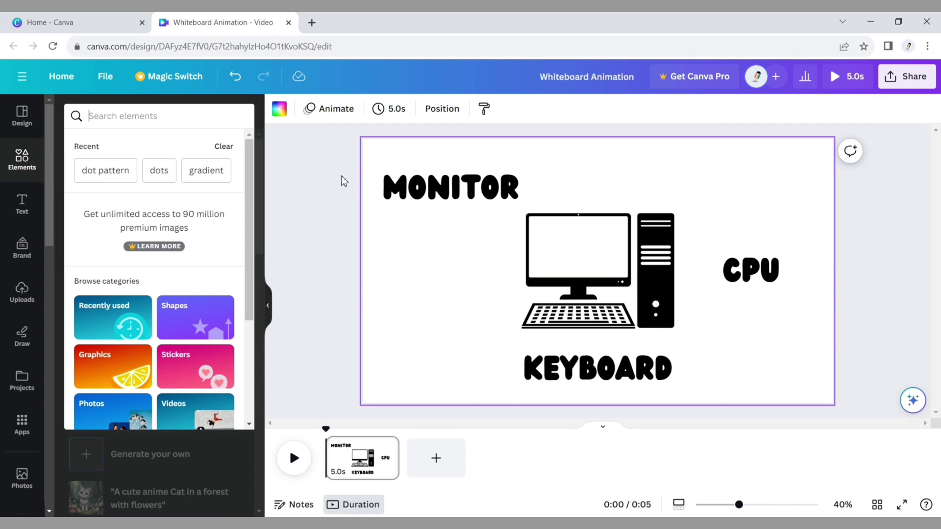
{"action": "type", "text": "arrow"}
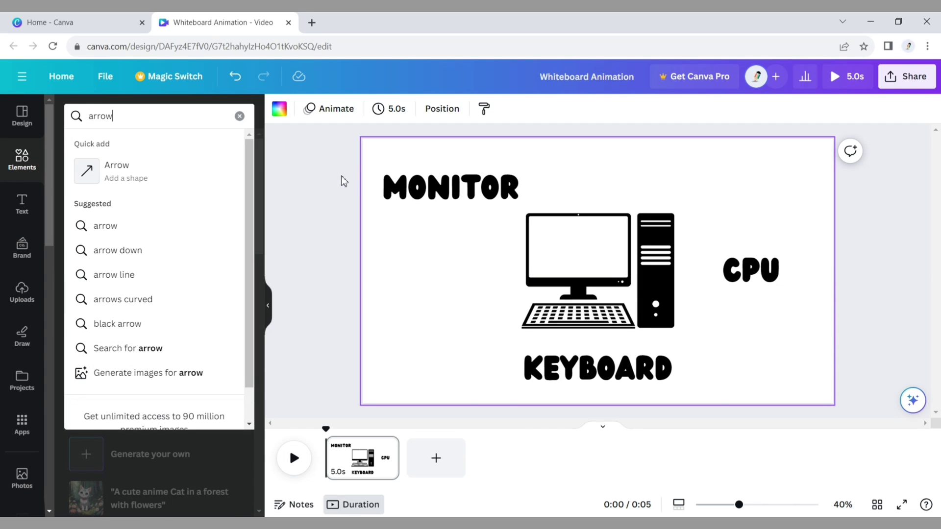
- Add a white hand-drawn arrow from the Elements arrow graphics
{"action": "left_click", "coordinate": [228, 226]}
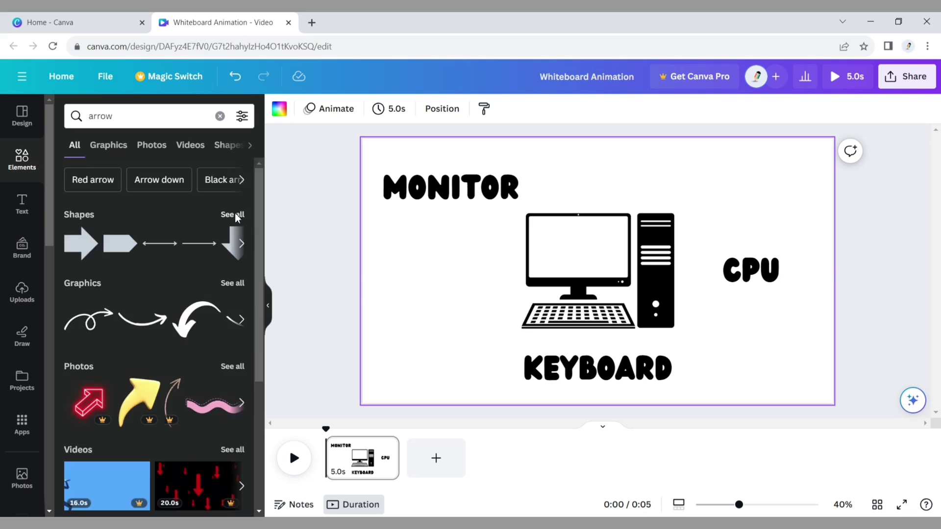
{"action": "left_click", "coordinate": [234, 215]}
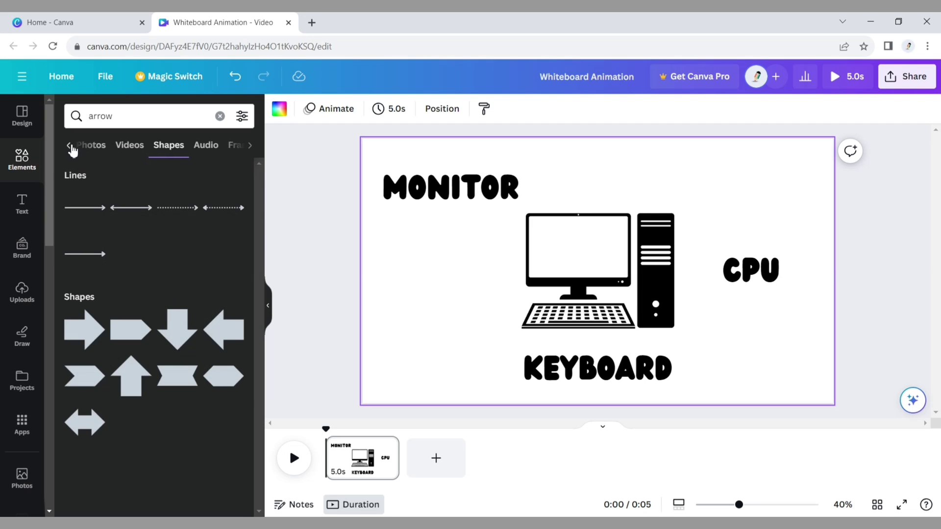
{"action": "left_click", "coordinate": [104, 148]}
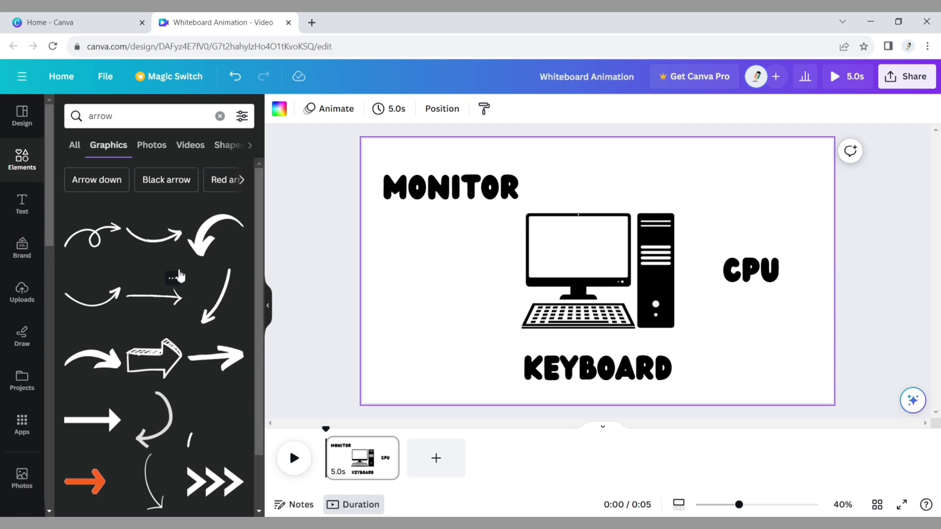
{"action": "left_click", "coordinate": [200, 327]}
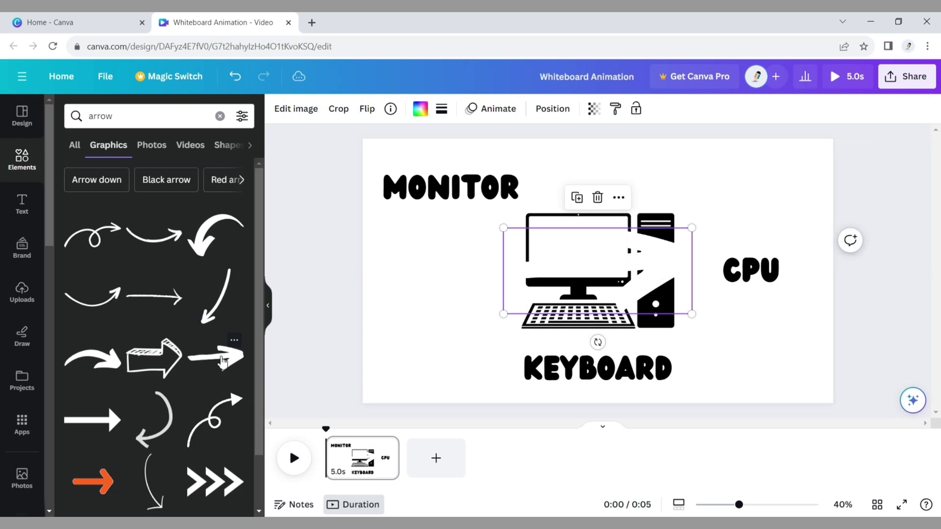
{"action": "left_click", "coordinate": [271, 311]}
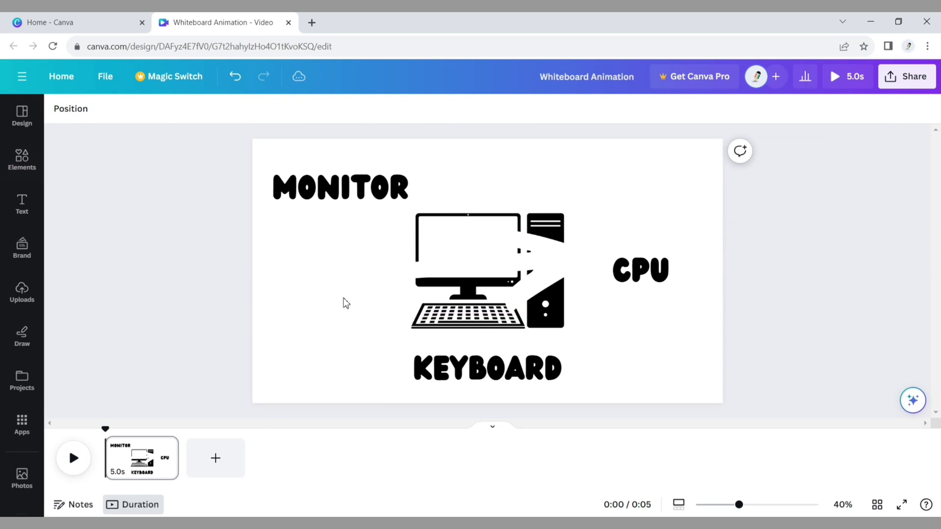
- Make the arrow black, shrink it, and angle it down-left beside the monitor
{"action": "left_click", "coordinate": [201, 109]}
{"action": "left_click", "coordinate": [102, 182]}
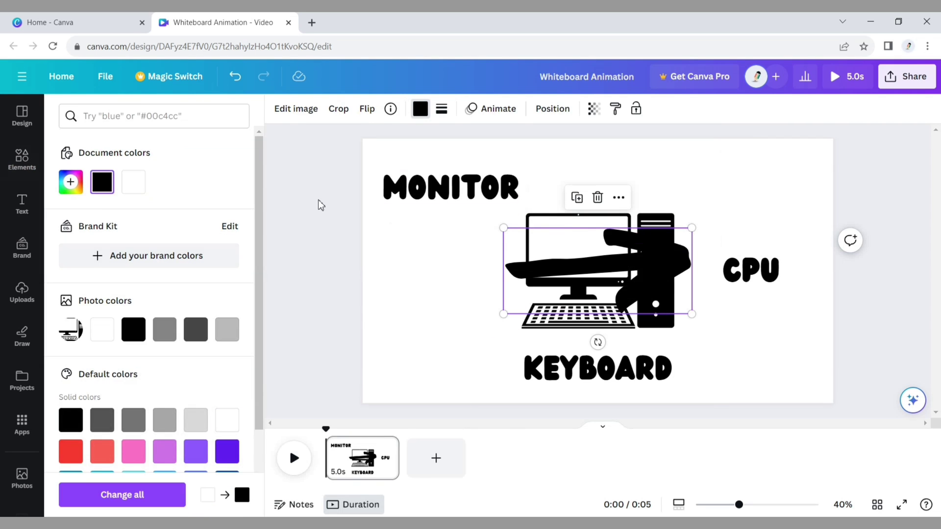
{"action": "left_click_drag", "start_coordinate": [582, 314], "coordinate": [450, 251]}
{"action": "mouse_move", "coordinate": [406, 275]}
{"action": "left_mouse_down"}
{"action": "mouse_move", "coordinate": [532, 139]}
{"action": "mouse_move", "coordinate": [397, 111]}
{"action": "left_mouse_up"}
{"action": "left_click_drag", "start_coordinate": [426, 241], "coordinate": [395, 236]}
- Tilt the MONITOR label diagonally
{"action": "left_click", "coordinate": [341, 187]}
{"action": "mouse_move", "coordinate": [437, 177]}
{"action": "left_mouse_down"}
{"action": "mouse_move", "coordinate": [351, 191]}
{"action": "mouse_move", "coordinate": [347, 273]}
{"action": "left_mouse_up"}
{"action": "left_click", "coordinate": [541, 187]}
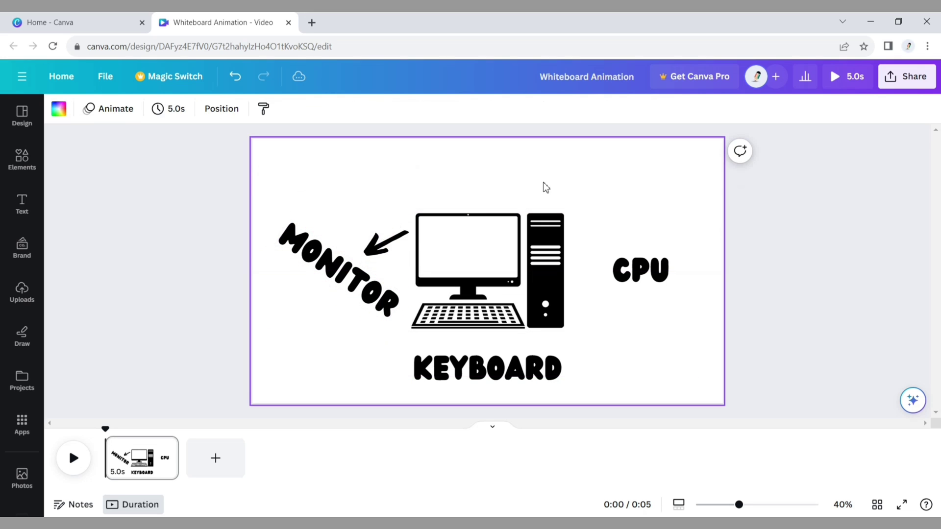
- Duplicate the arrow to point toward CPU and nudge the computer illustration up
{"action": "left_click", "coordinate": [376, 245]}
{"action": "left_click", "coordinate": [367, 189]}
{"action": "left_click_drag", "start_coordinate": [397, 245], "coordinate": [621, 233]}
{"action": "mouse_move", "coordinate": [571, 269]}
{"action": "left_mouse_down"}
{"action": "mouse_move", "coordinate": [664, 239]}
{"action": "mouse_move", "coordinate": [655, 266]}
{"action": "left_mouse_up"}
{"action": "left_click_drag", "start_coordinate": [621, 236], "coordinate": [602, 251]}
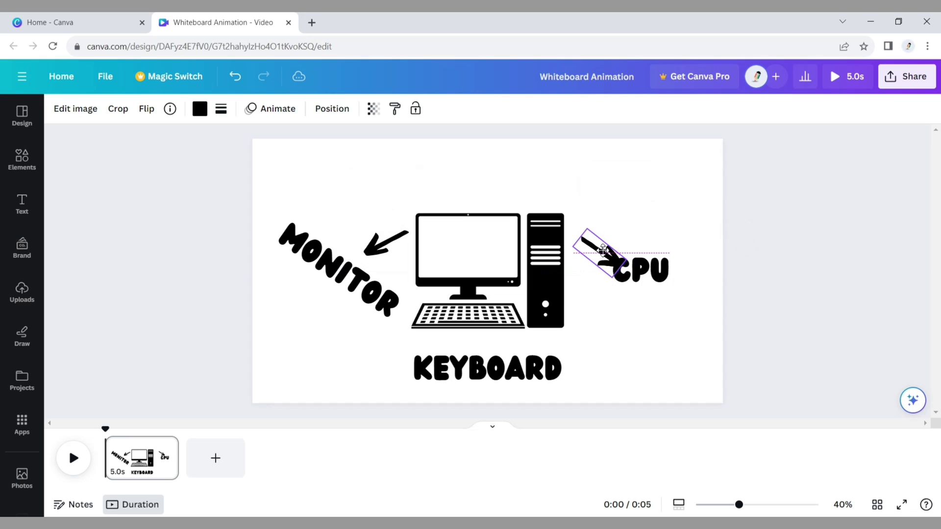
{"action": "left_click", "coordinate": [498, 262]}
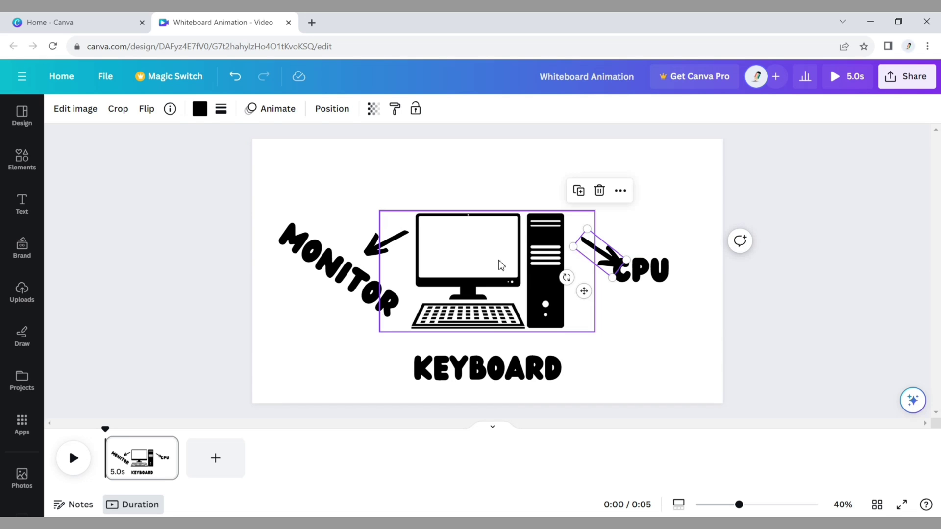
{"action": "left_click_drag", "start_coordinate": [497, 263], "coordinate": [503, 242]}
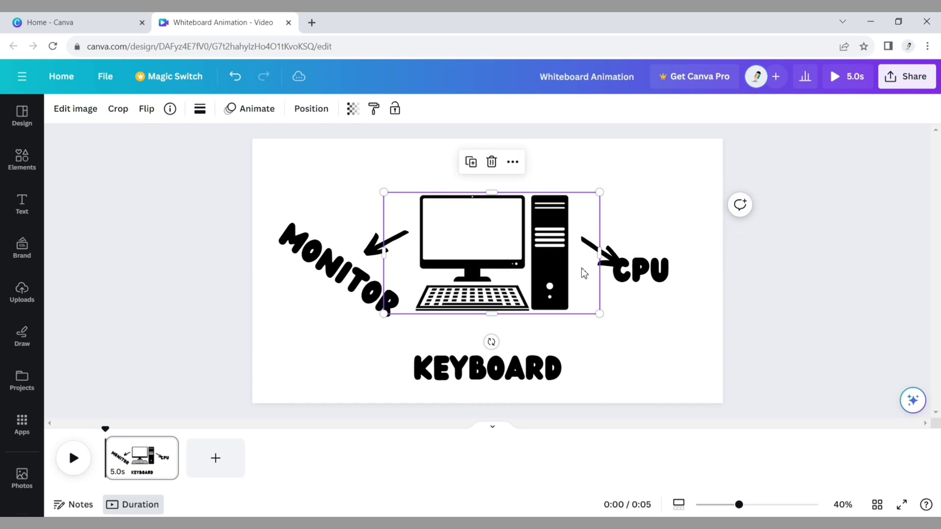
- Tilt the CPU label slightly and nudge the KEYBOARD label down
{"action": "left_click_drag", "start_coordinate": [638, 262], "coordinate": [652, 275]}
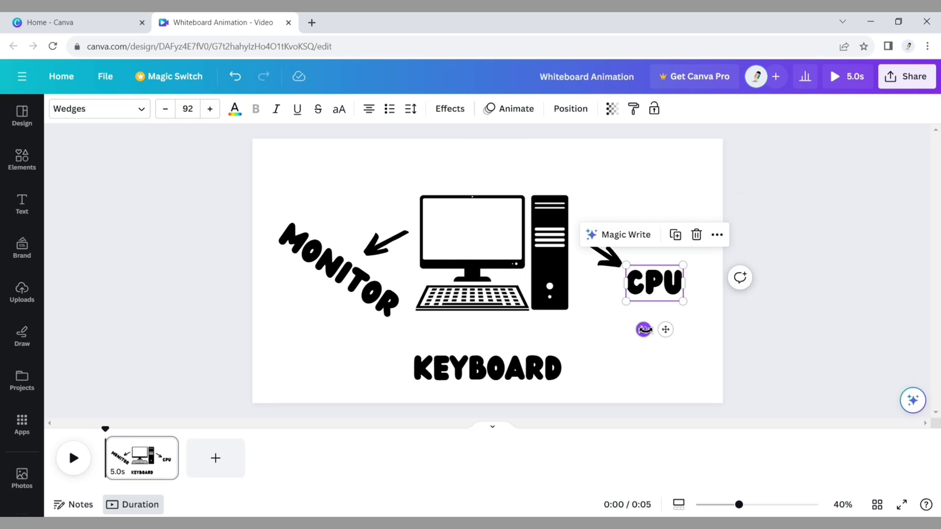
{"action": "left_click_drag", "start_coordinate": [644, 330], "coordinate": [674, 306]}
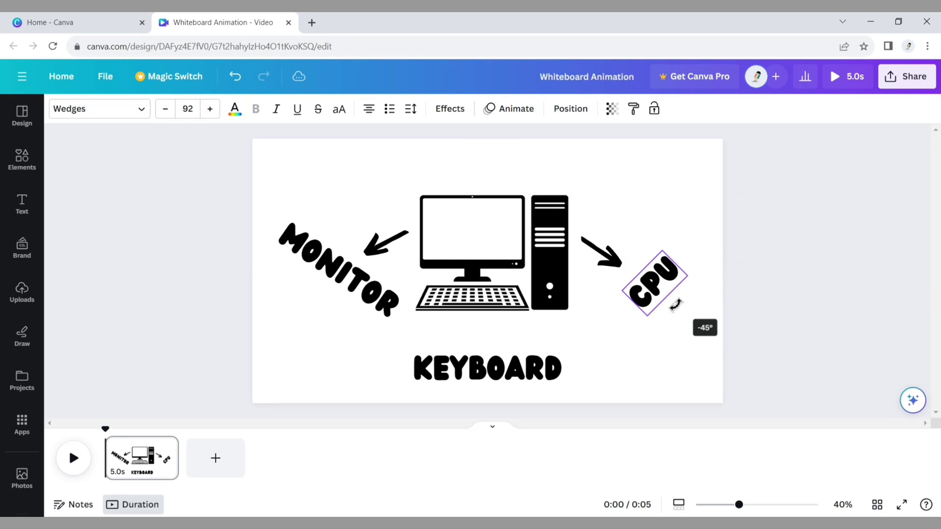
{"action": "left_click_drag", "start_coordinate": [675, 304], "coordinate": [660, 324]}
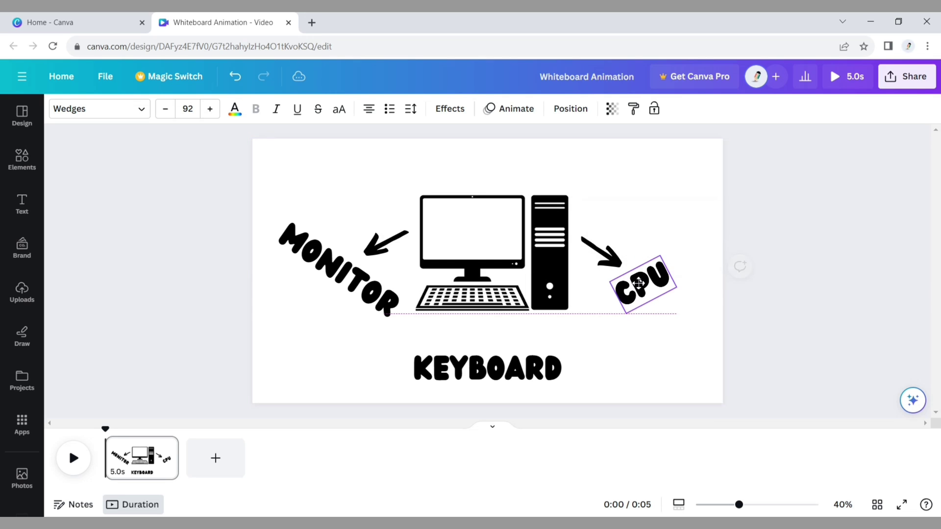
{"action": "left_click", "coordinate": [665, 343]}
{"action": "left_click_drag", "start_coordinate": [478, 366], "coordinate": [475, 370]}
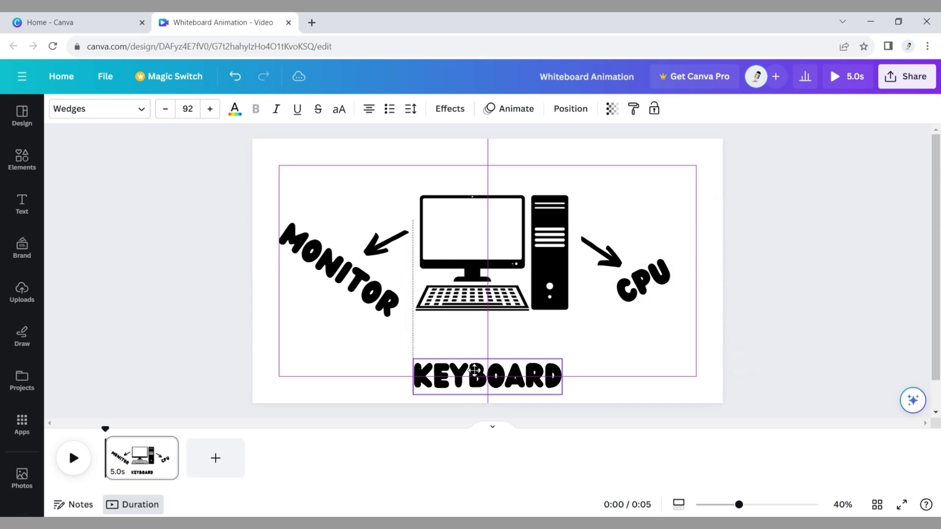
- Duplicate the CPU arrow into a vertical arrow pointing down to KEYBOARD
{"action": "left_click", "coordinate": [652, 353]}
{"action": "left_click", "coordinate": [601, 252]}
{"action": "left_click", "coordinate": [578, 193]}
{"action": "mouse_move", "coordinate": [609, 265]}
{"action": "left_mouse_down"}
{"action": "mouse_move", "coordinate": [504, 354]}
{"action": "mouse_move", "coordinate": [430, 335]}
{"action": "mouse_move", "coordinate": [450, 335]}
{"action": "mouse_move", "coordinate": [465, 299]}
{"action": "mouse_move", "coordinate": [389, 309]}
{"action": "left_mouse_up"}
{"action": "mouse_move", "coordinate": [479, 368]}
{"action": "left_mouse_down"}
{"action": "mouse_move", "coordinate": [485, 373]}
{"action": "mouse_move", "coordinate": [487, 349]}
{"action": "left_mouse_up"}
{"action": "left_click", "coordinate": [490, 335]}
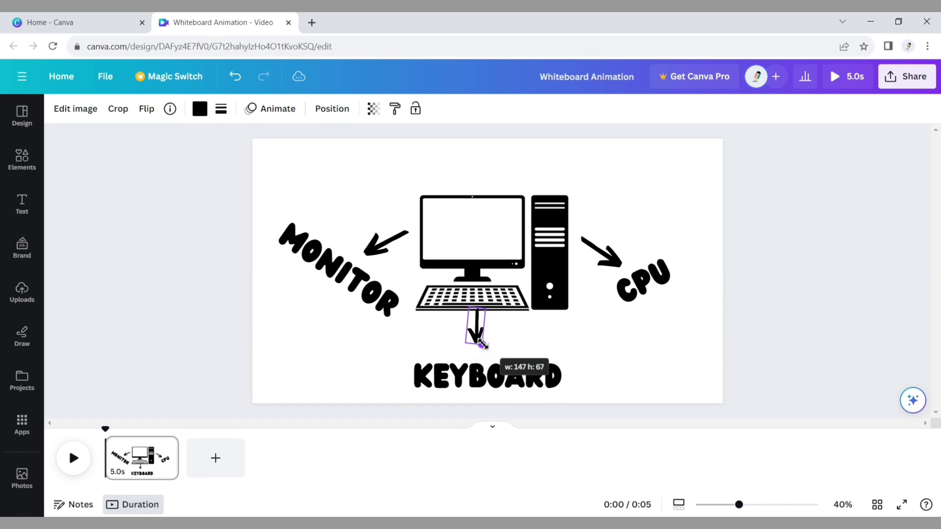
{"action": "left_click_drag", "start_coordinate": [454, 315], "coordinate": [445, 322]}
{"action": "left_click", "coordinate": [622, 343]}
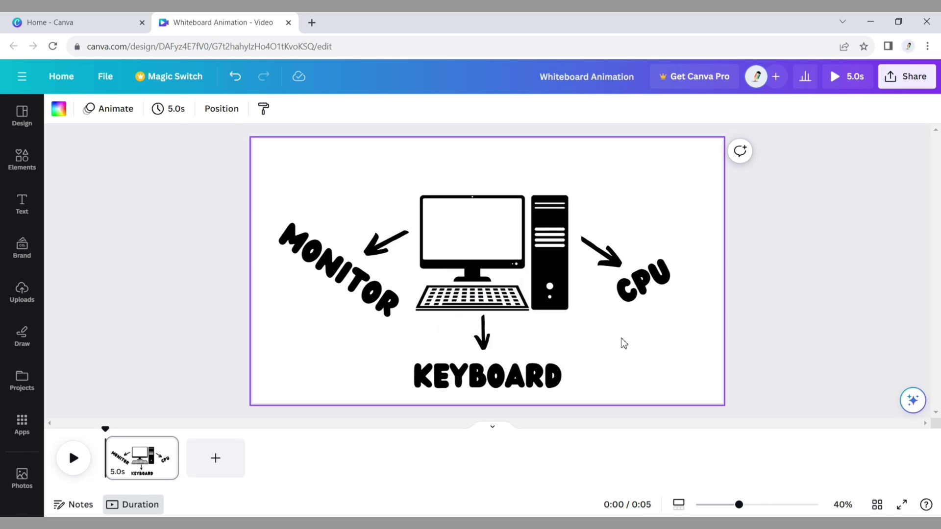
- Check the arrows and labels, nudging the KEYBOARD label into place
{"action": "left_click", "coordinate": [384, 241]}
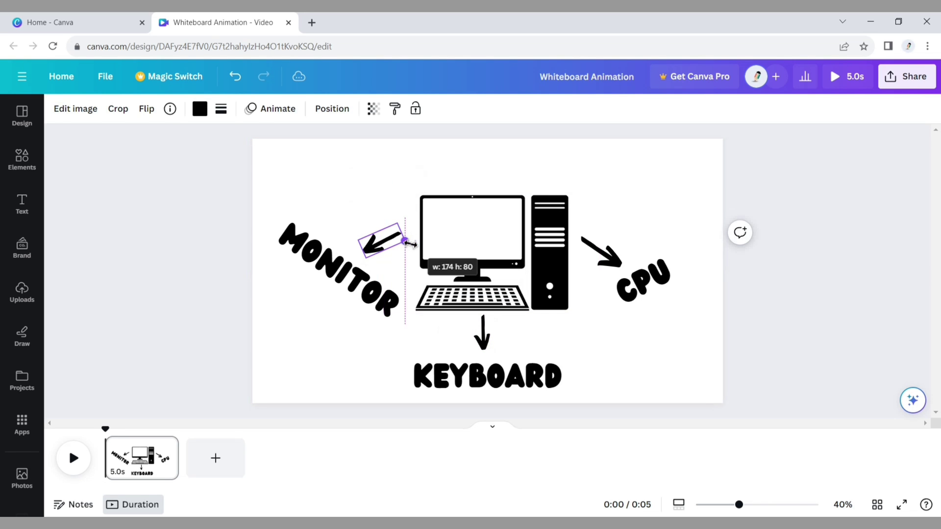
{"action": "left_click", "coordinate": [600, 252]}
{"action": "left_click", "coordinate": [644, 356]}
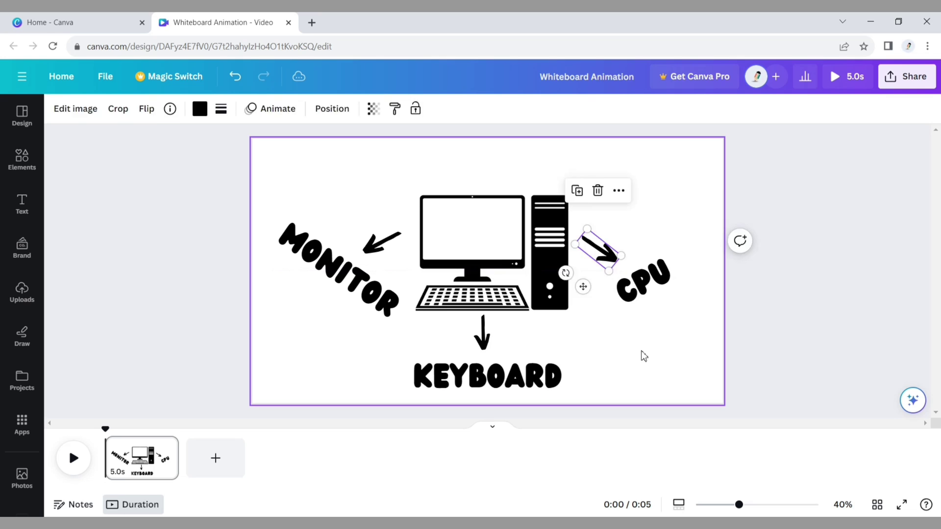
{"action": "left_click", "coordinate": [490, 377]}
{"action": "left_click_drag", "start_coordinate": [488, 376], "coordinate": [488, 377]}
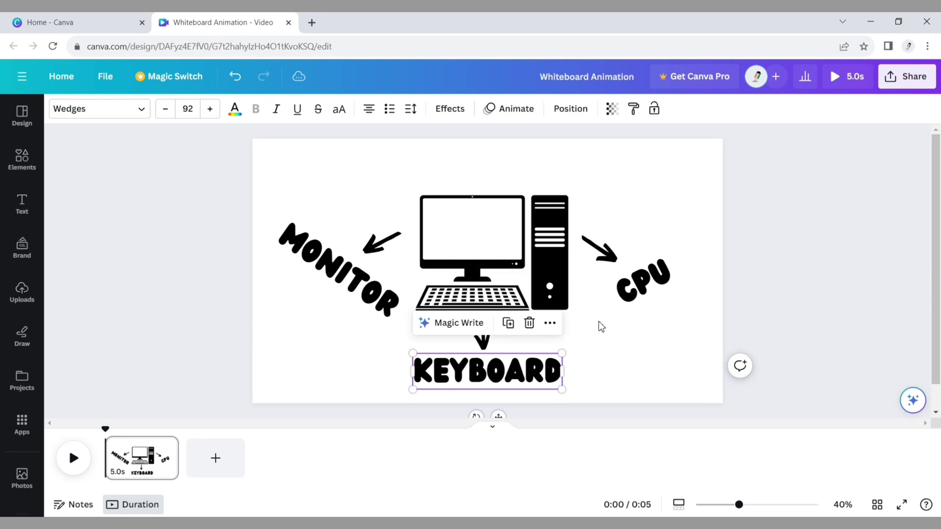
{"action": "left_click", "coordinate": [656, 294]}
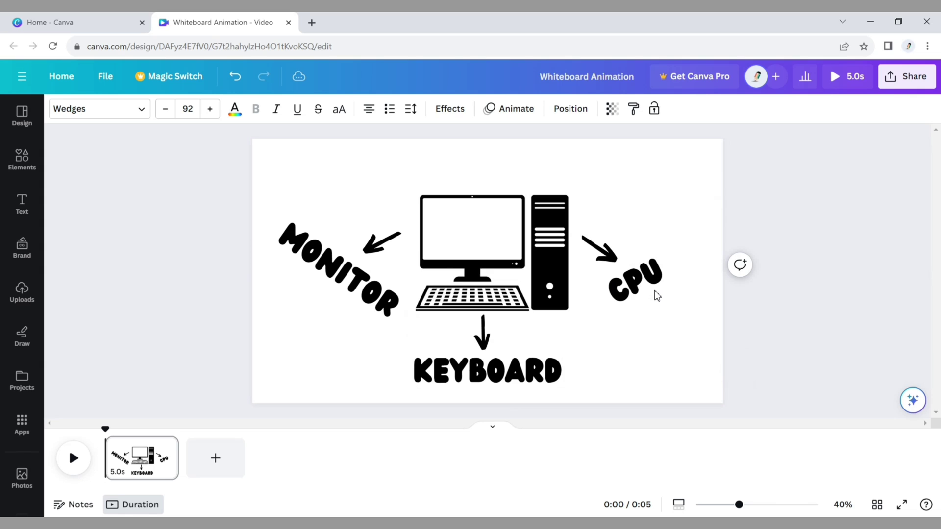
{"action": "left_click", "coordinate": [657, 295]}
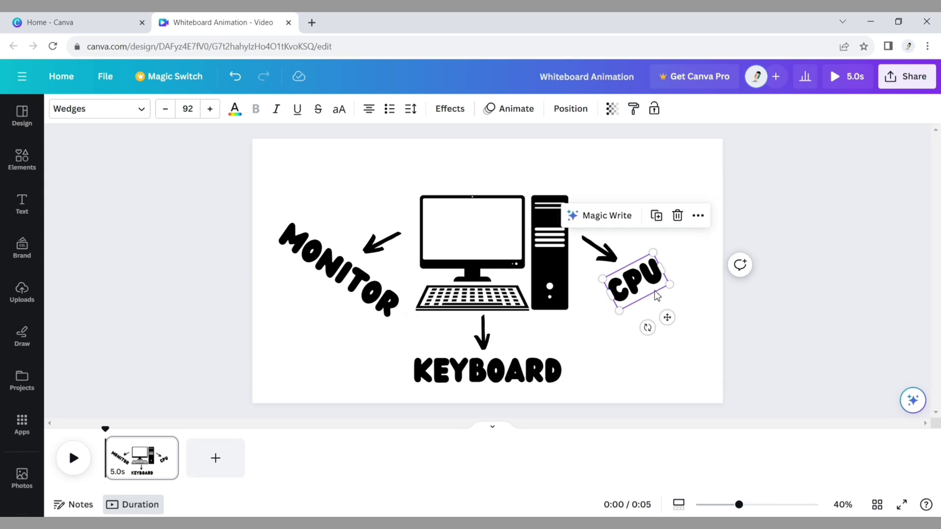
{"action": "left_click", "coordinate": [347, 288]}
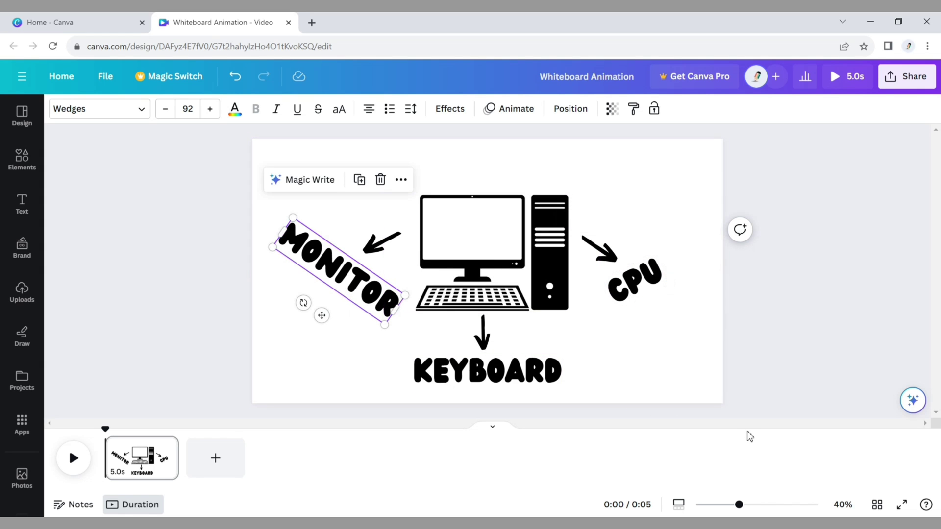
{"action": "left_click", "coordinate": [691, 352]}
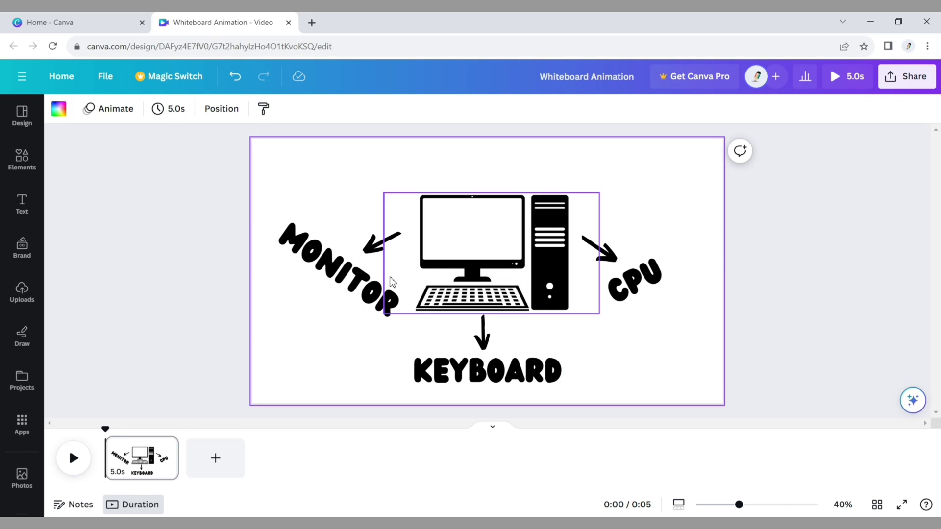
- Move the MONITOR arrow and label up-right and nudge the CPU label up
{"action": "left_click_drag", "start_coordinate": [335, 270], "coordinate": [338, 234]}
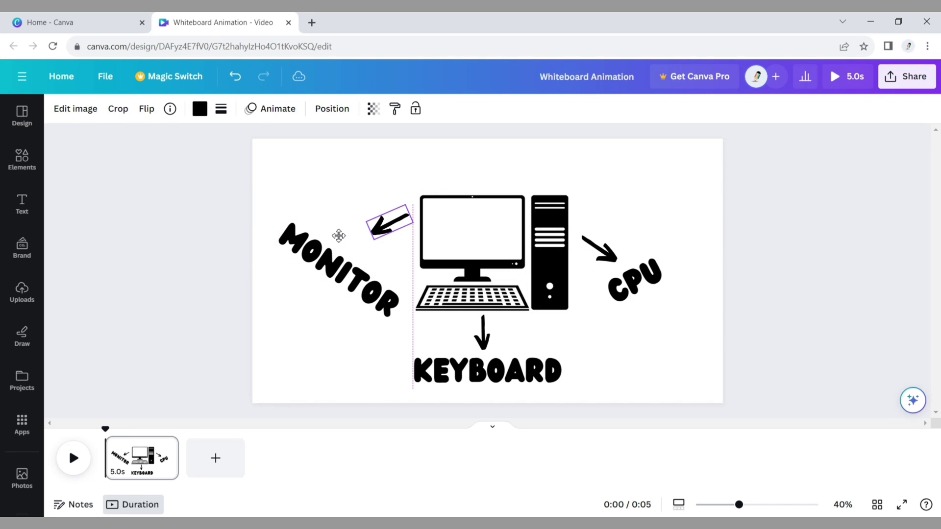
{"action": "left_click", "coordinate": [339, 235]}
{"action": "left_click_drag", "start_coordinate": [336, 273], "coordinate": [346, 255]}
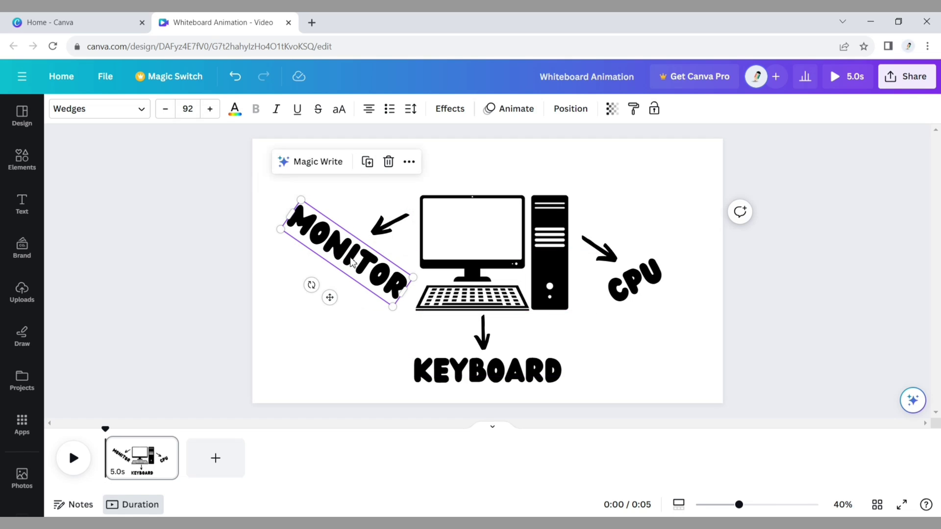
{"action": "left_click", "coordinate": [678, 325]}
{"action": "left_click", "coordinate": [599, 246]}
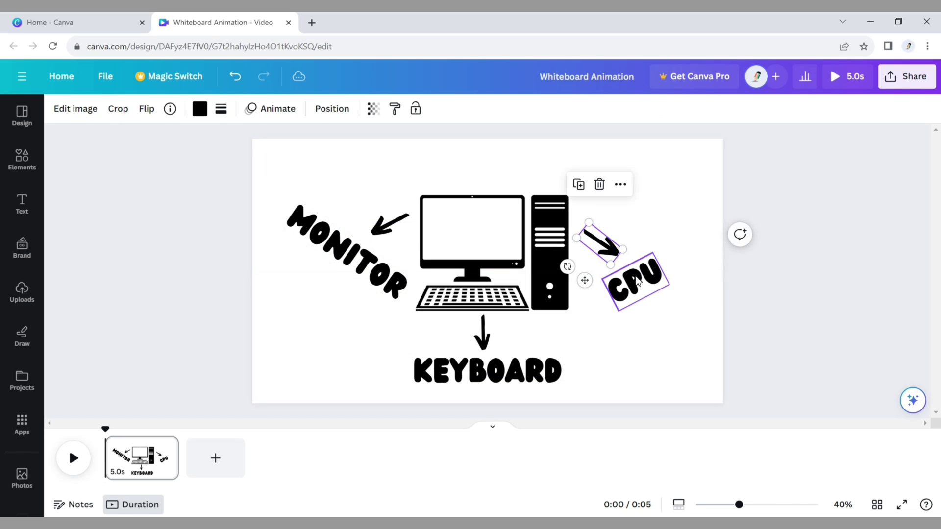
{"action": "left_click_drag", "start_coordinate": [637, 283], "coordinate": [639, 279]}
{"action": "left_click", "coordinate": [637, 331]}
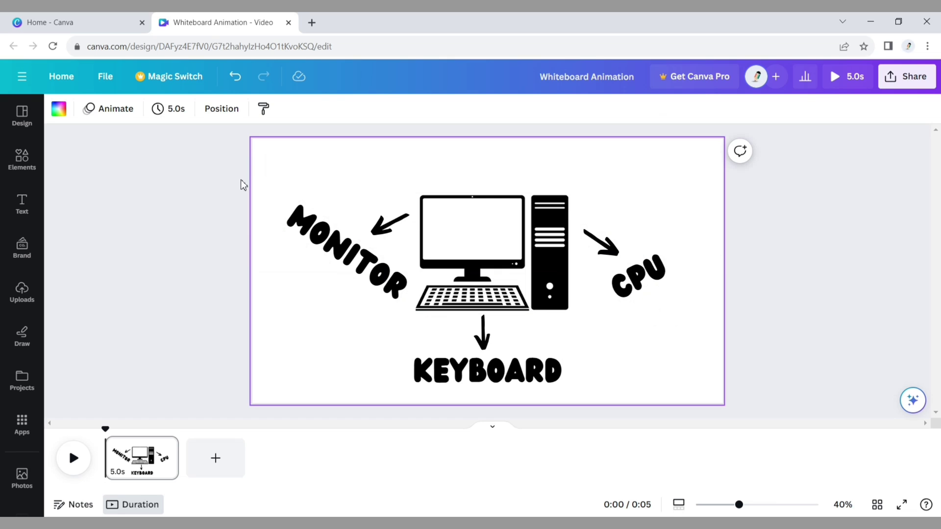
- Group all page elements and move the group up to the centre
{"action": "left_click_drag", "start_coordinate": [283, 165], "coordinate": [698, 409]}
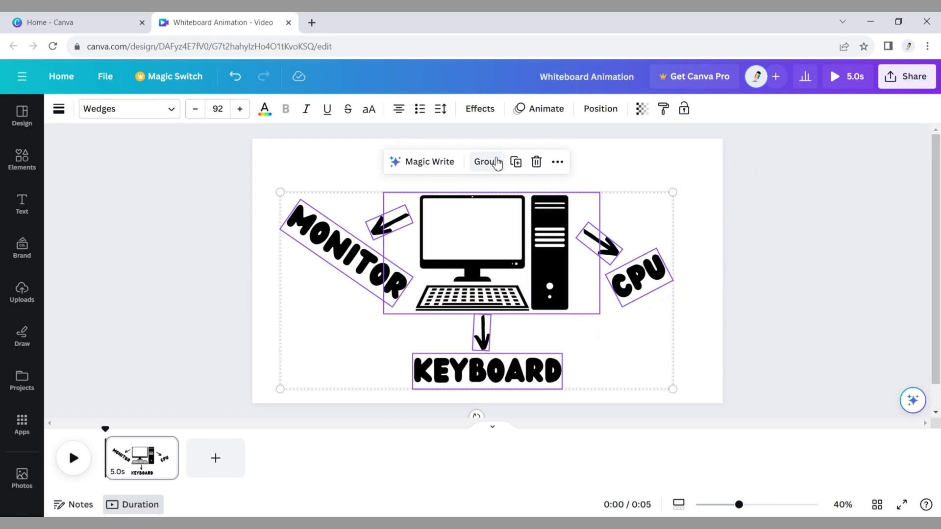
{"action": "left_click", "coordinate": [496, 162]}
{"action": "mouse_move", "coordinate": [499, 263]}
{"action": "left_mouse_down"}
{"action": "mouse_move", "coordinate": [499, 244]}
{"action": "mouse_move", "coordinate": [510, 245]}
{"action": "left_mouse_up"}
{"action": "left_click", "coordinate": [779, 293]}
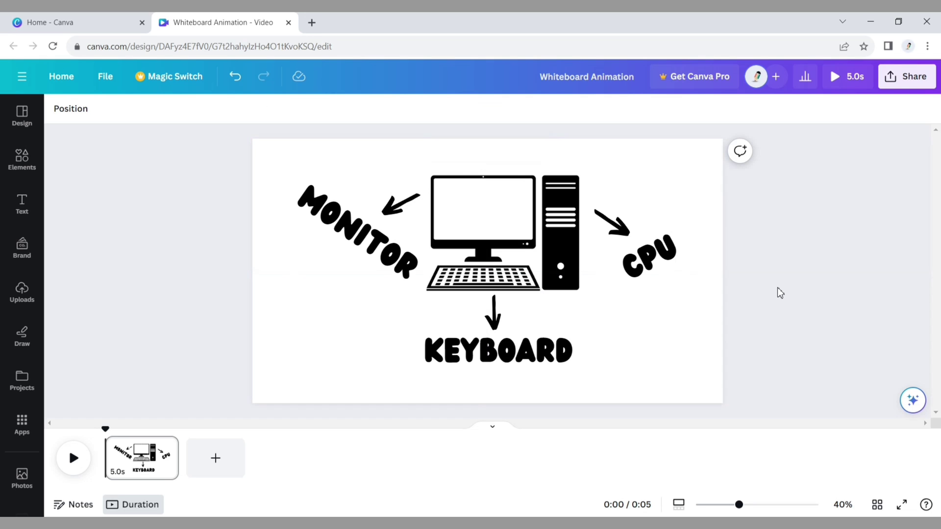
- Download the design as a PNG and close the download and sharing popups
{"action": "left_click", "coordinate": [909, 77]}
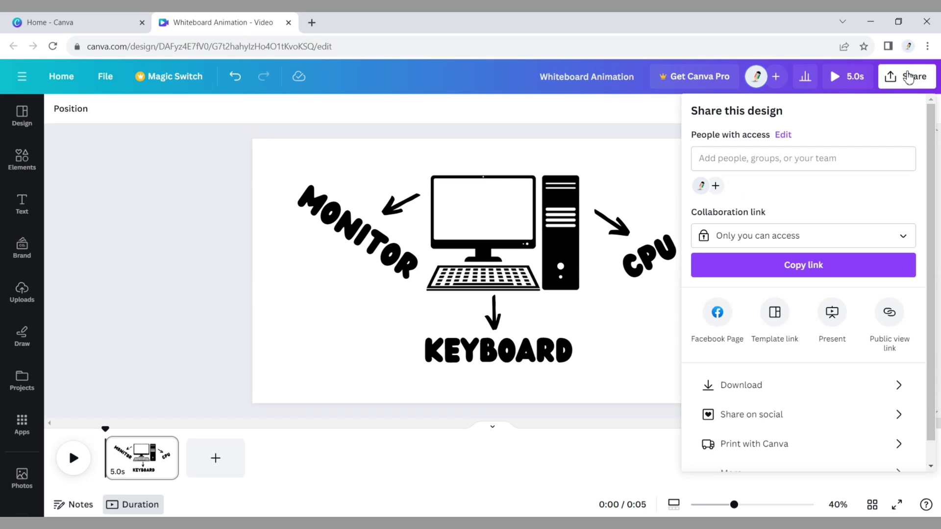
{"action": "left_click", "coordinate": [882, 390]}
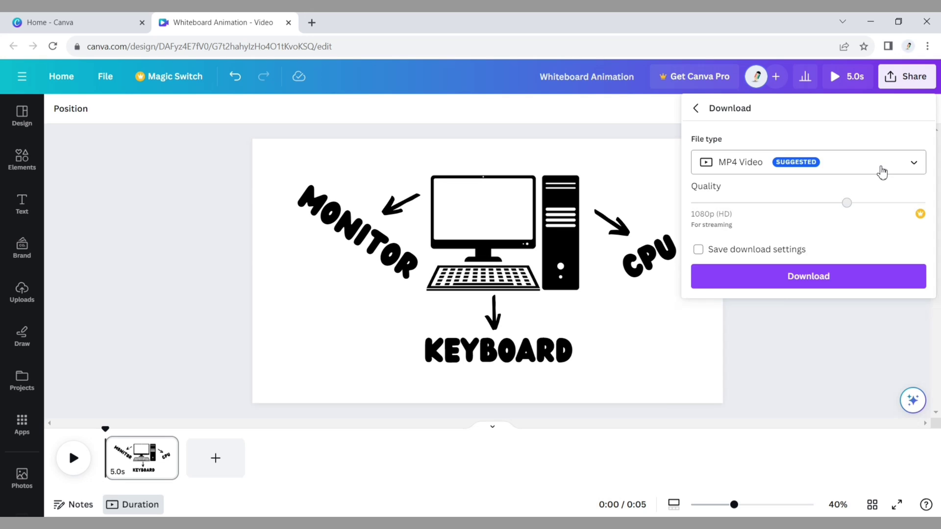
{"action": "left_click", "coordinate": [882, 171]}
{"action": "left_click", "coordinate": [764, 197]}
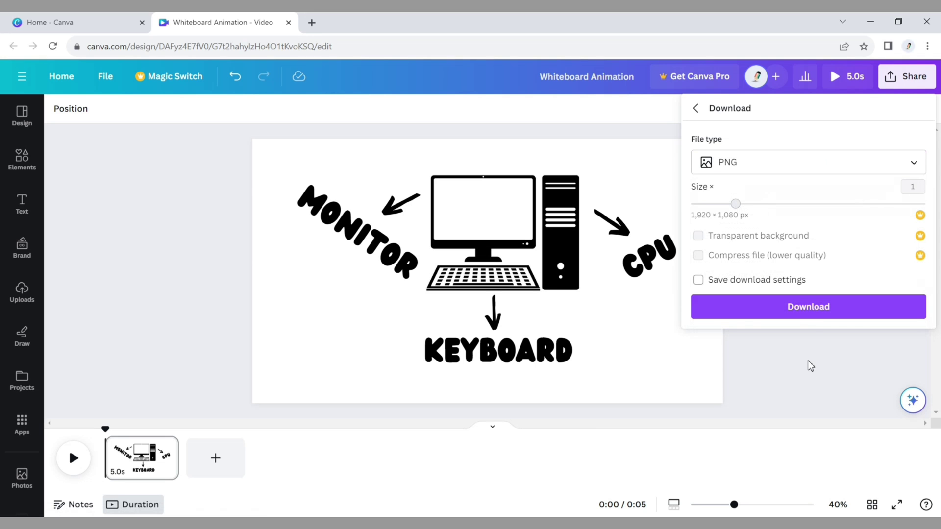
{"action": "left_click", "coordinate": [804, 317]}
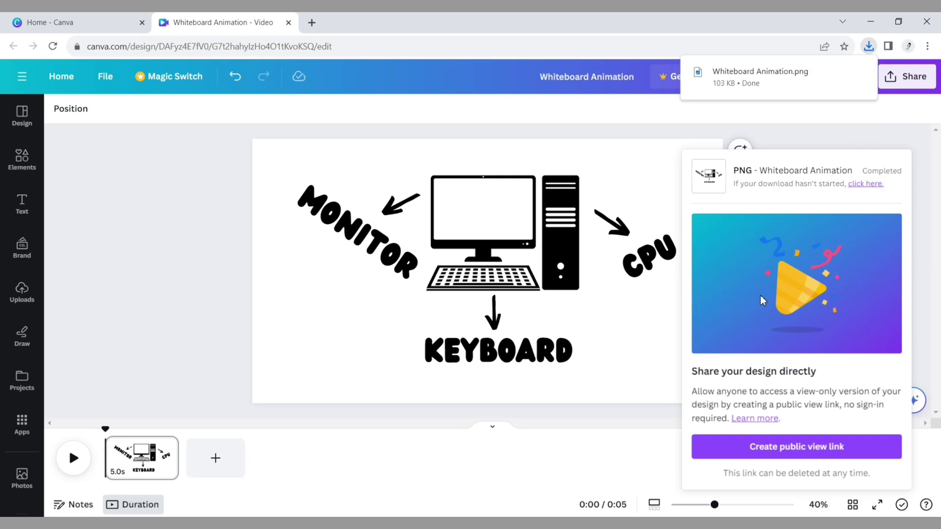
{"action": "left_click", "coordinate": [813, 133]}
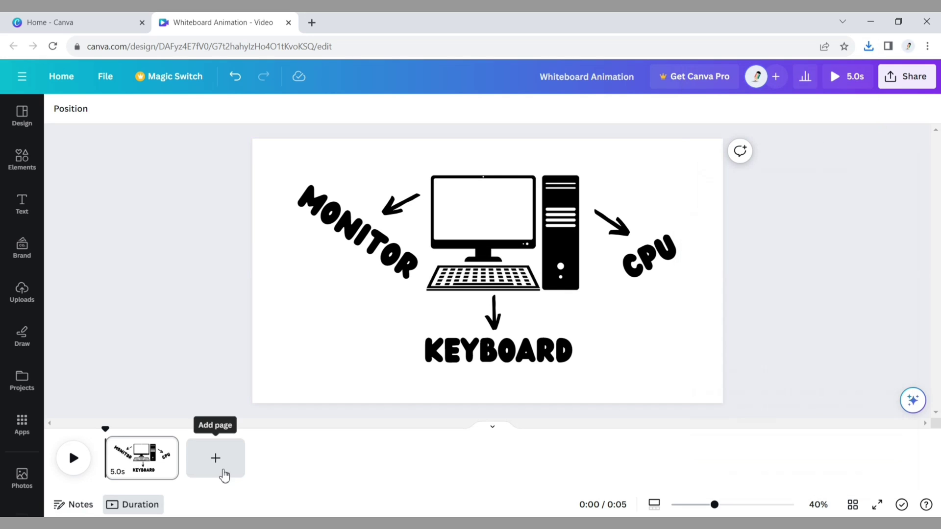
- Add a blank page 2, find SpeedPaint in Apps, and launch it
{"action": "left_click", "coordinate": [215, 458]}
{"action": "left_click", "coordinate": [22, 424]}
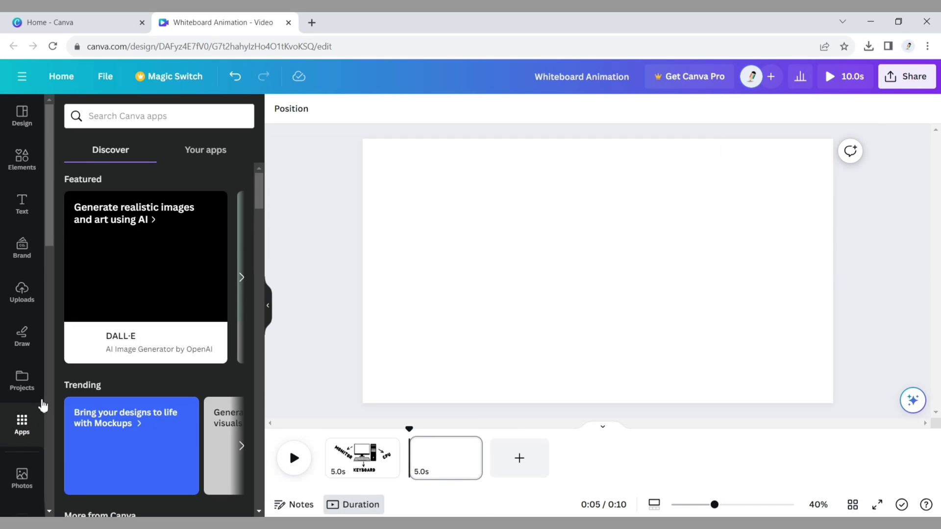
{"action": "type", "text": "speed"}
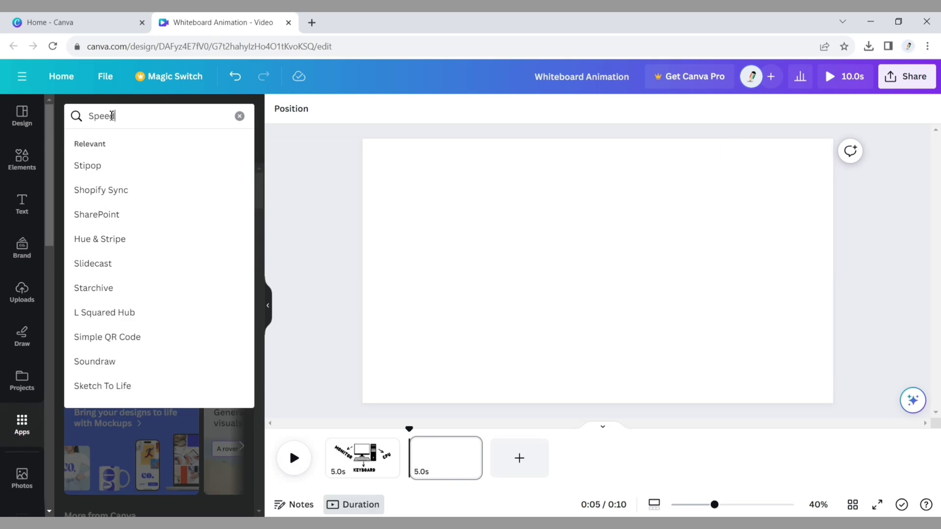
{"action": "left_click", "coordinate": [109, 166]}
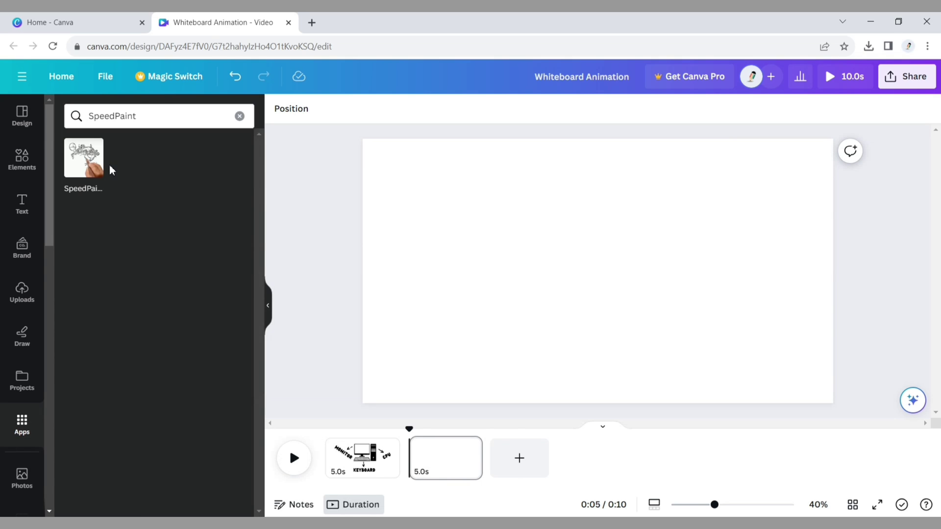
{"action": "left_click", "coordinate": [95, 172]}
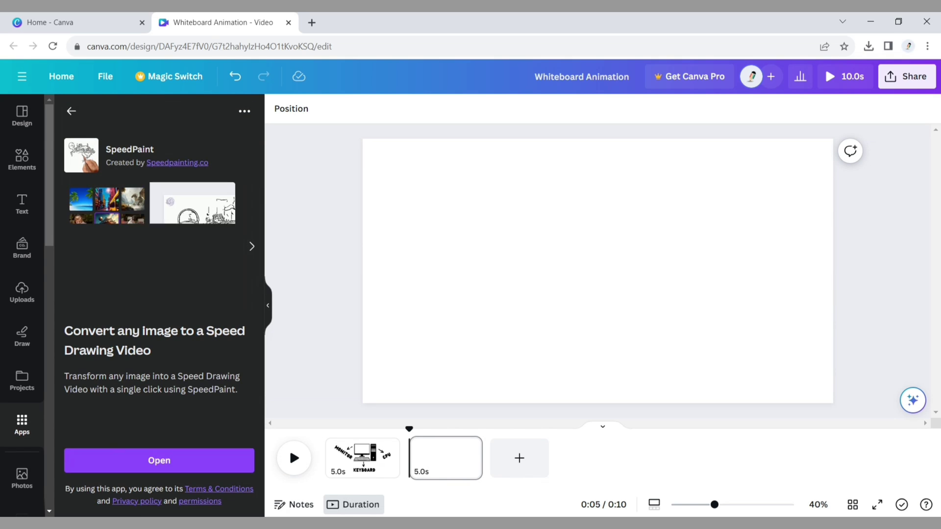
{"action": "left_click", "coordinate": [169, 466]}
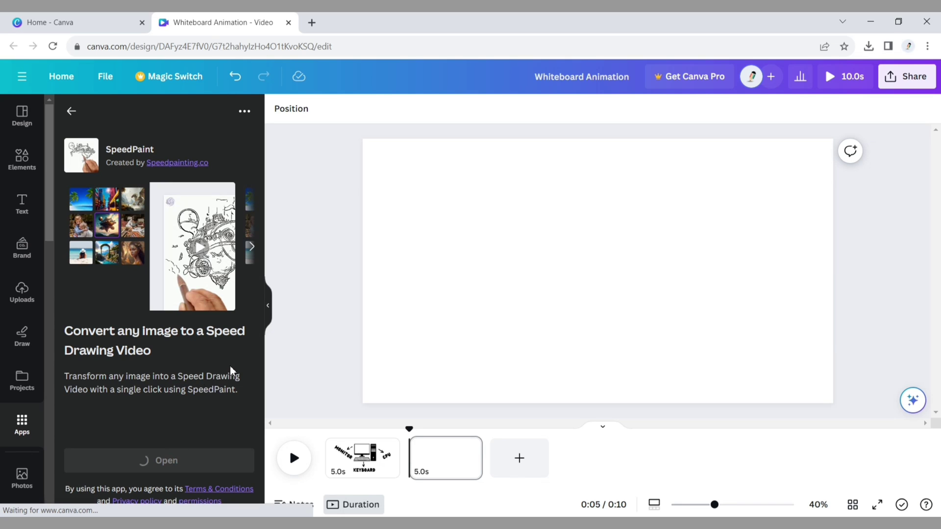
- Load Whiteboard Animation.png from Downloads into SpeedPaint
{"action": "left_click", "coordinate": [158, 185]}
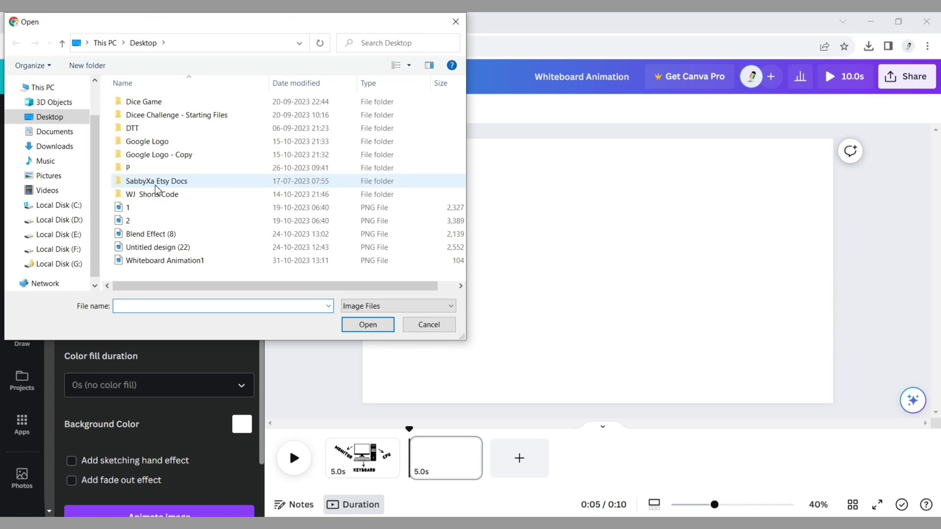
{"action": "left_click", "coordinate": [70, 152]}
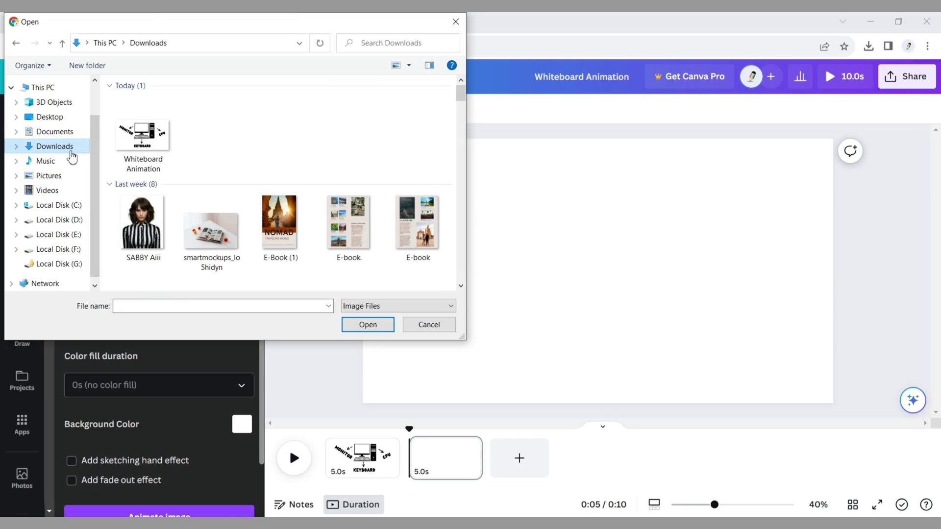
{"action": "left_click", "coordinate": [149, 146]}
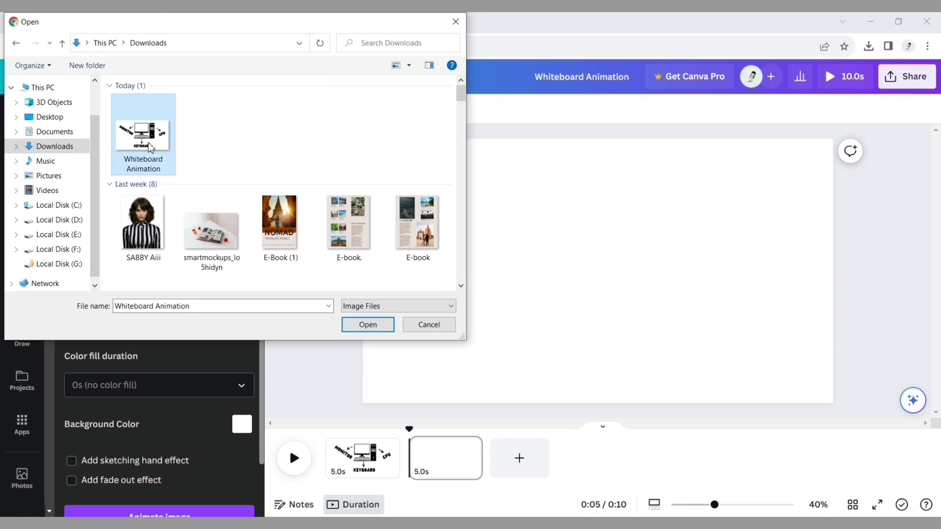
{"action": "left_click", "coordinate": [368, 325]}
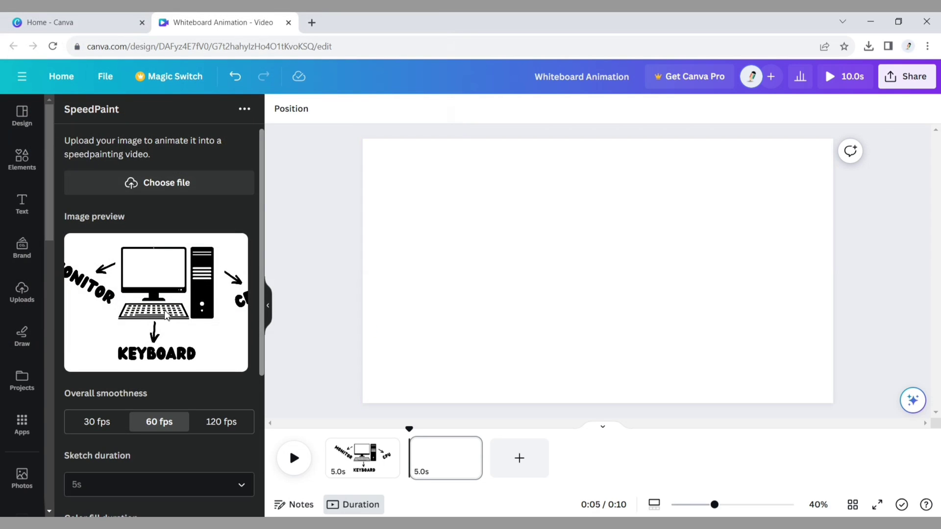
{"action": "scroll", "coordinate": [163, 309], "scroll_direction": "down", "scroll_amount": 3}
- Set 3s sketch and 3s colour fill durations, then animate the image
{"action": "left_click", "coordinate": [193, 302]}
{"action": "left_click", "coordinate": [133, 359]}
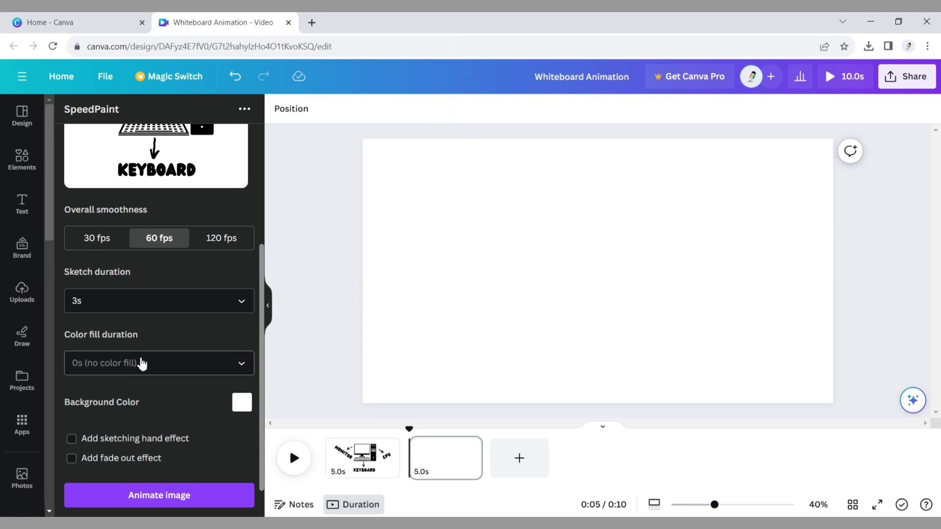
{"action": "left_click", "coordinate": [142, 363]}
{"action": "left_click", "coordinate": [127, 256]}
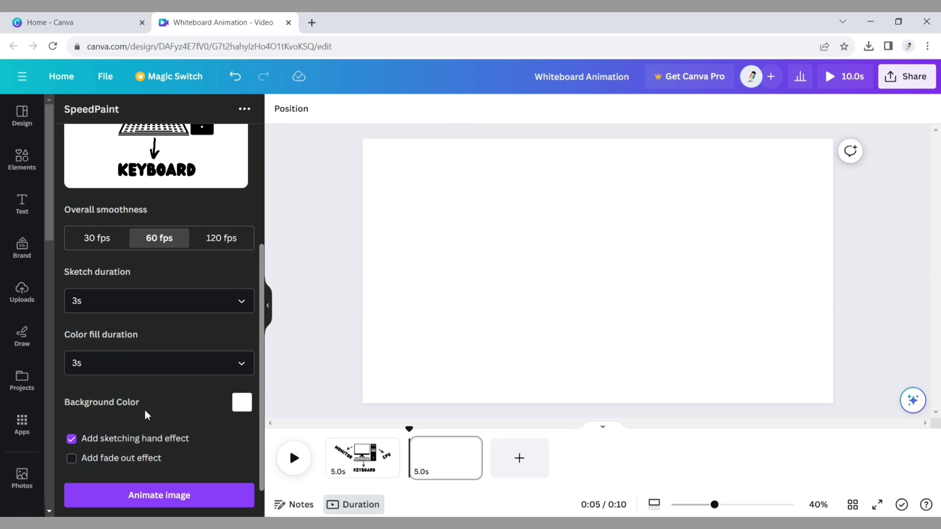
{"action": "scroll", "coordinate": [174, 399], "scroll_direction": "down", "scroll_amount": 1}
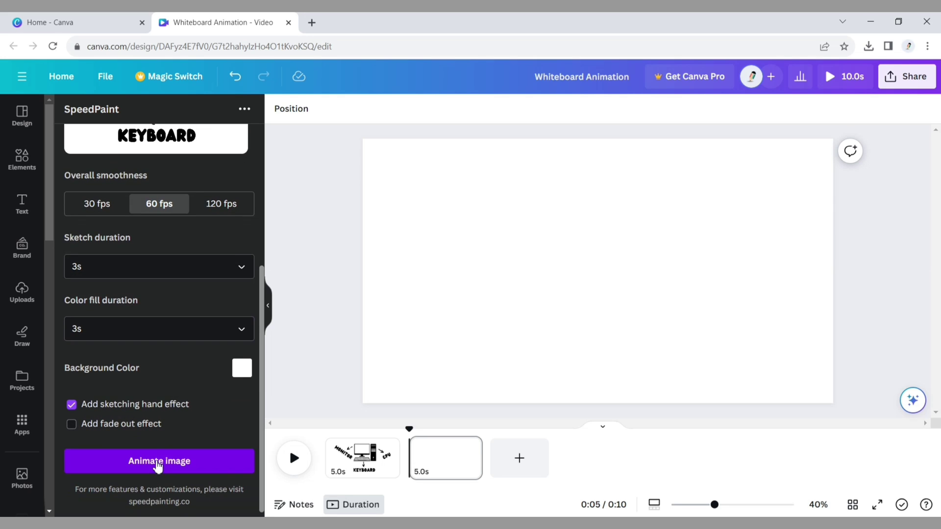
{"action": "left_click", "coordinate": [156, 461]}
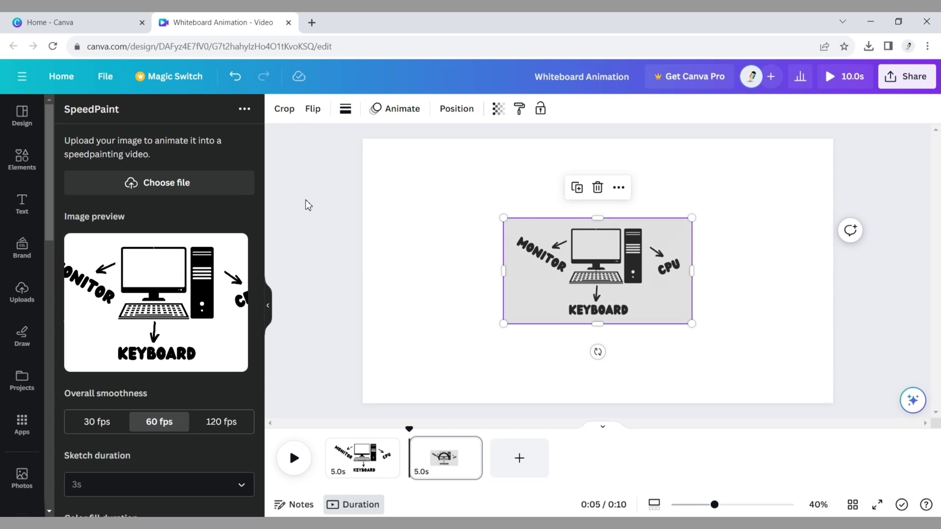
- Set the SpeedPaint video as page 2's background and select it
{"action": "left_click", "coordinate": [268, 305]}
{"action": "left_click", "coordinate": [507, 187]}
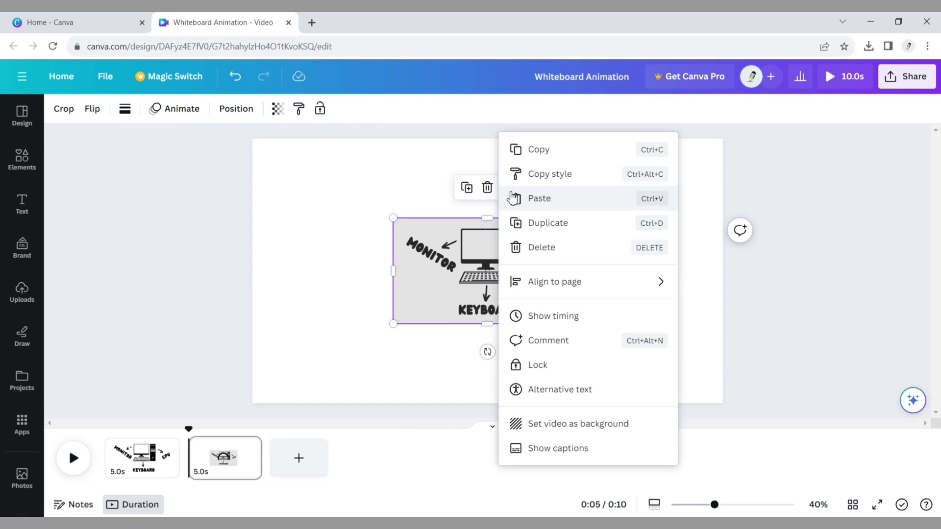
{"action": "left_click", "coordinate": [569, 425]}
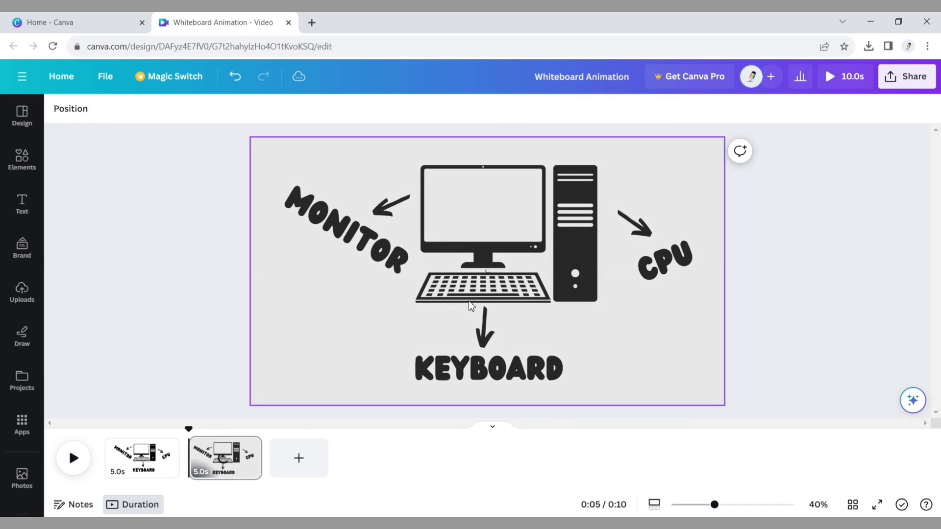
{"action": "left_click", "coordinate": [610, 331]}
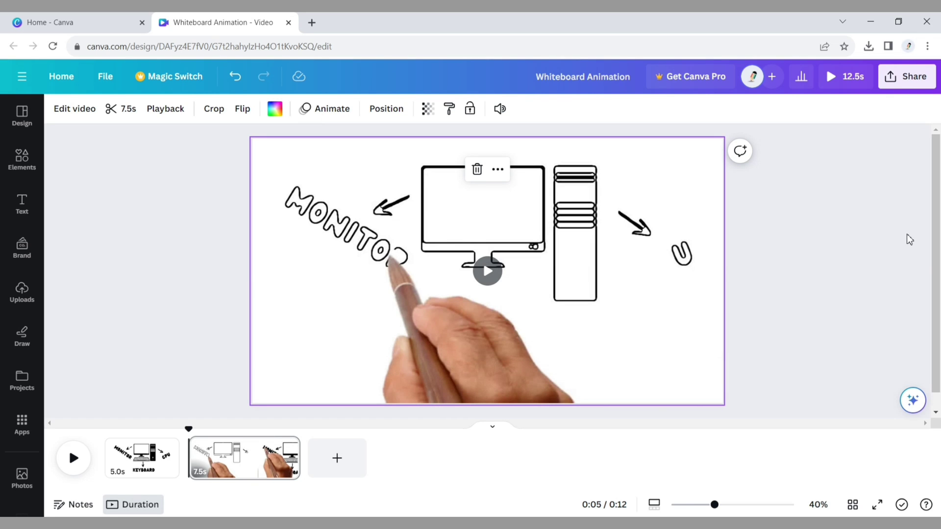
- Upload the Computer Parts SBX.mp3 voiceover file to Canva's Uploads
{"action": "left_click", "coordinate": [22, 292]}
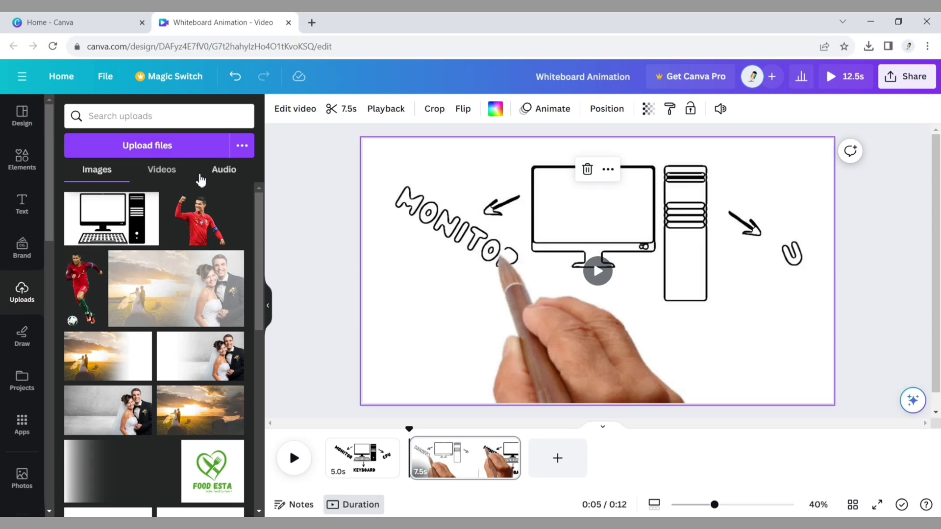
{"action": "left_click", "coordinate": [161, 147]}
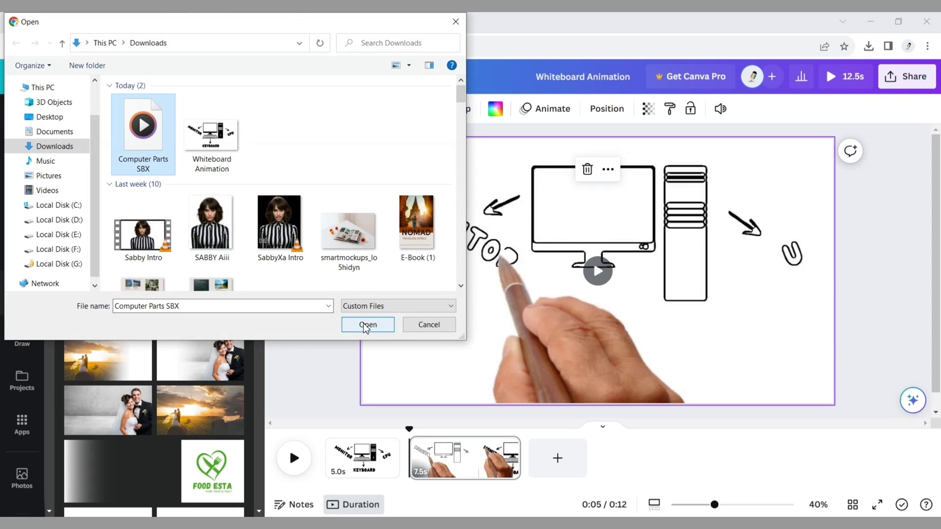
{"action": "left_click", "coordinate": [368, 325]}
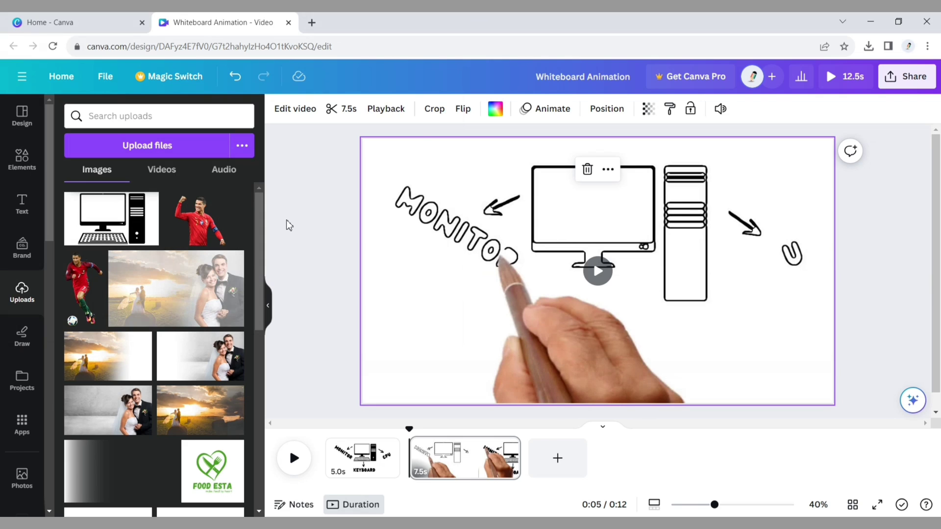
{"action": "left_click", "coordinate": [221, 171]}
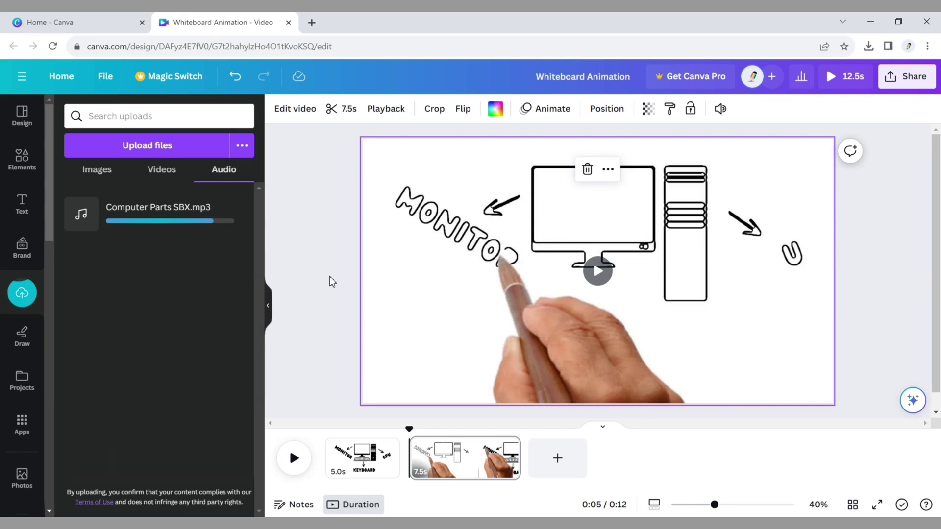
- Place the 7-second Computer Parts SBX.mp3 as an audio track beneath the drawing video
{"action": "left_click", "coordinate": [96, 169]}
{"action": "left_click", "coordinate": [267, 305]}
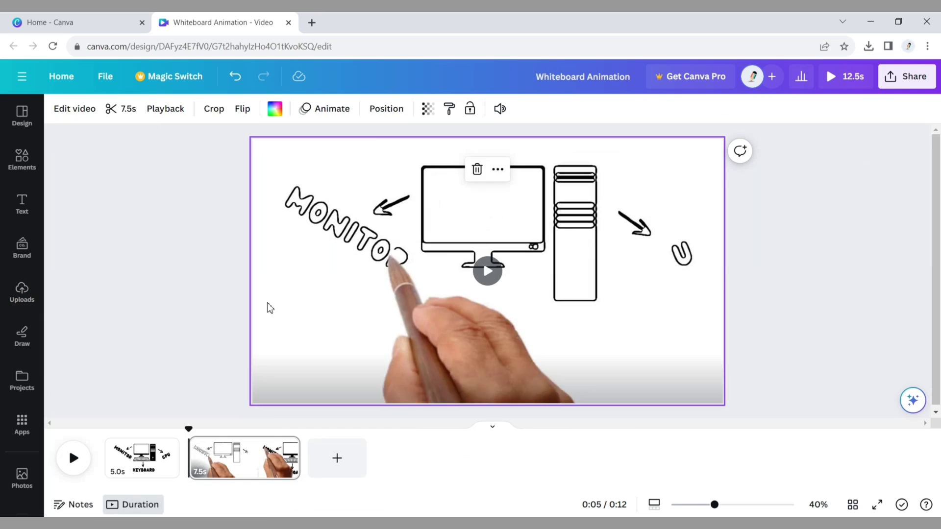
{"action": "left_click", "coordinate": [854, 260]}
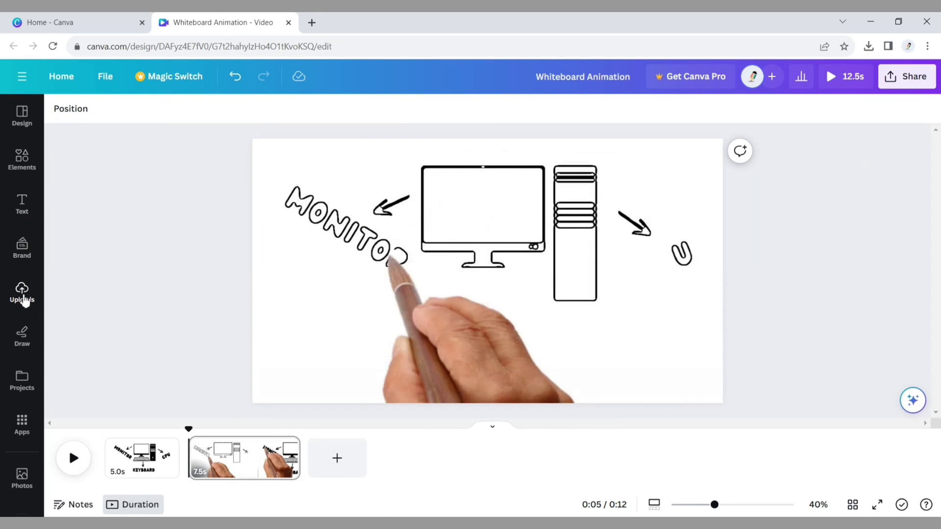
{"action": "left_click", "coordinate": [23, 297]}
{"action": "left_click", "coordinate": [213, 171]}
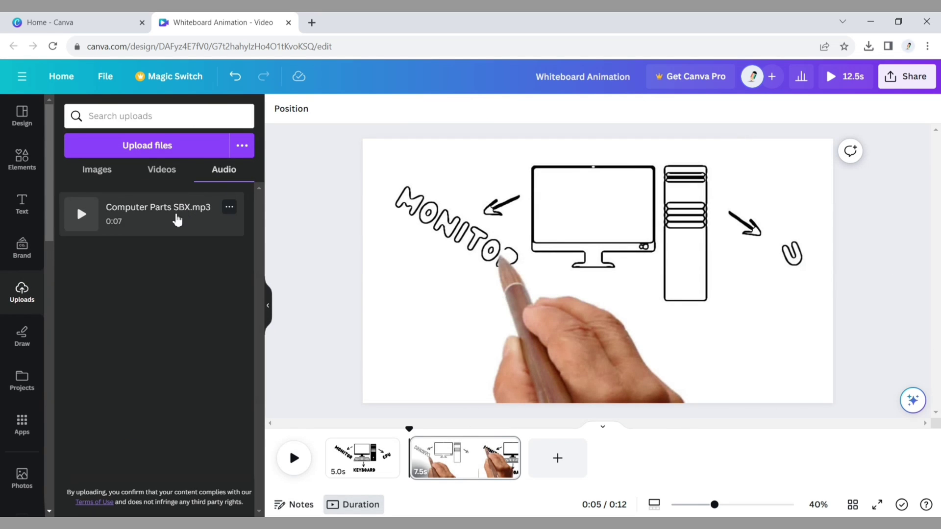
{"action": "left_click", "coordinate": [176, 220]}
{"action": "left_click", "coordinate": [268, 307]}
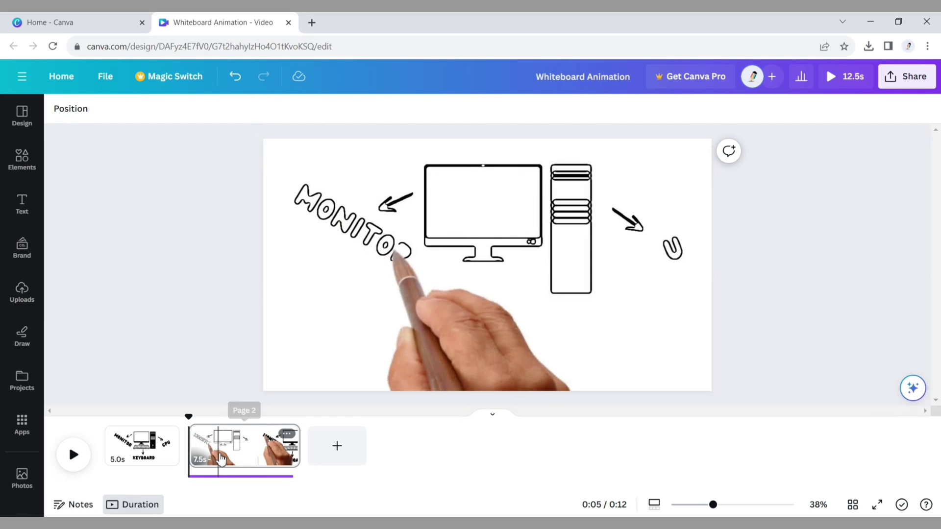
- Rewind the page 2 video to its start and play the MONITOR, KEYBOARD, CPU sketching animation
{"action": "left_click", "coordinate": [220, 458]}
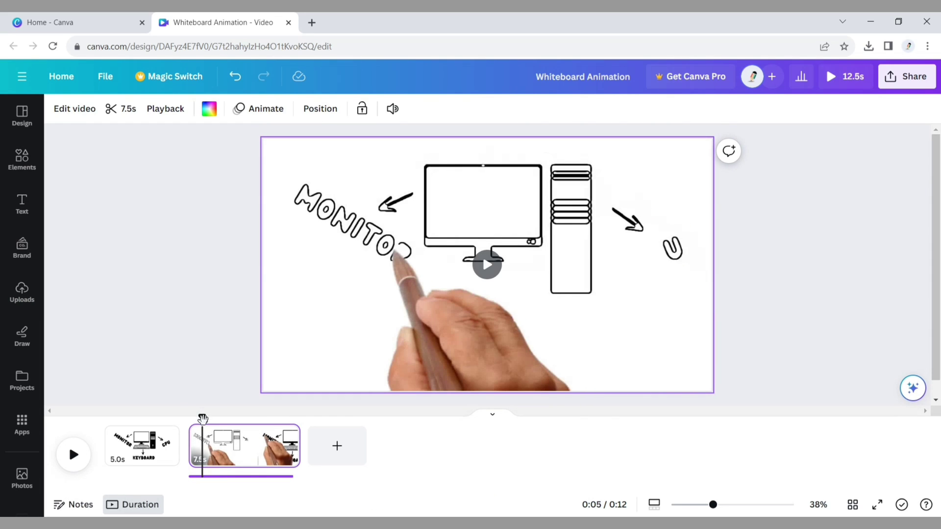
{"action": "left_click_drag", "start_coordinate": [203, 418], "coordinate": [189, 418]}
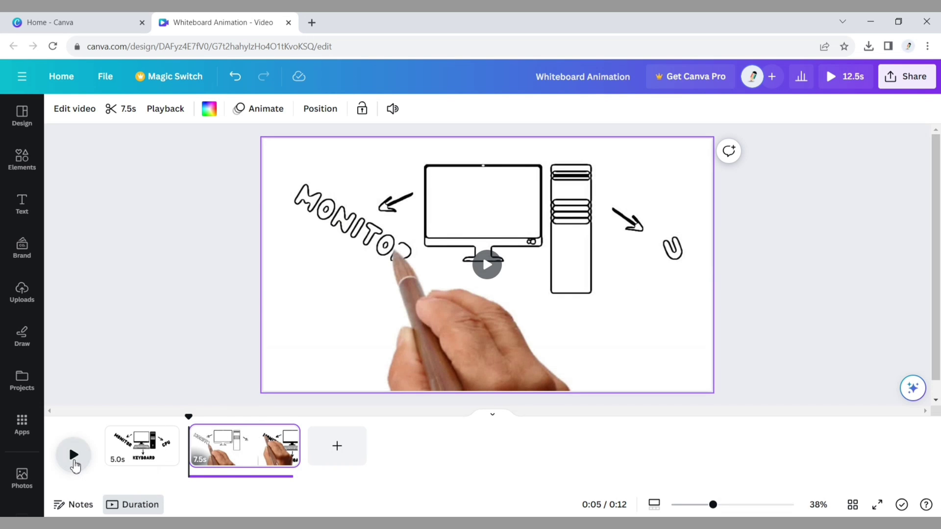
{"action": "left_click", "coordinate": [74, 457]}
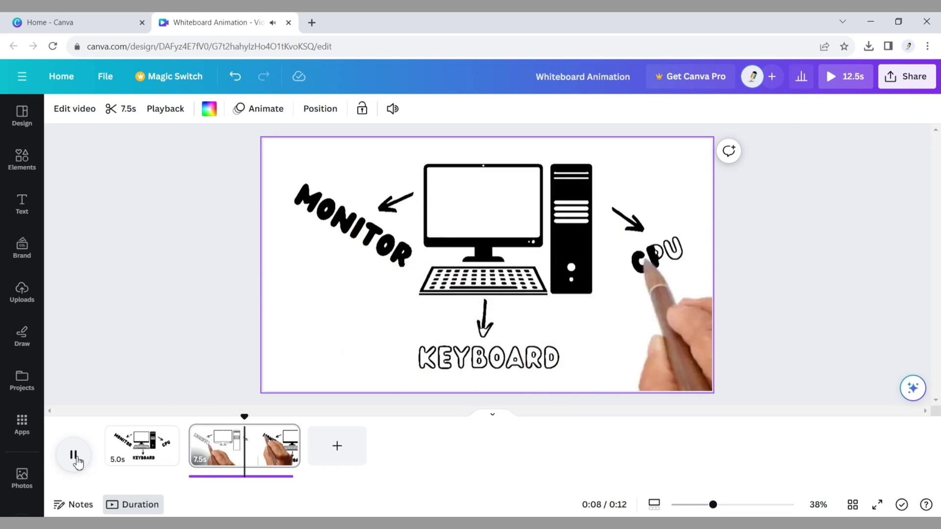